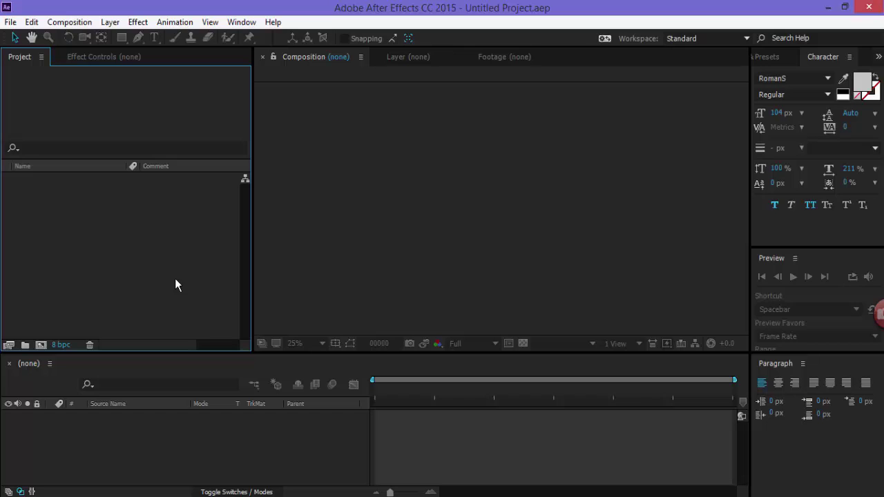
- Import Smoke.mp4 from the File Explorer search results in Downloads and create a new composition from the clip
key(alt+Tab)
drag(701, 294, 103, 276)
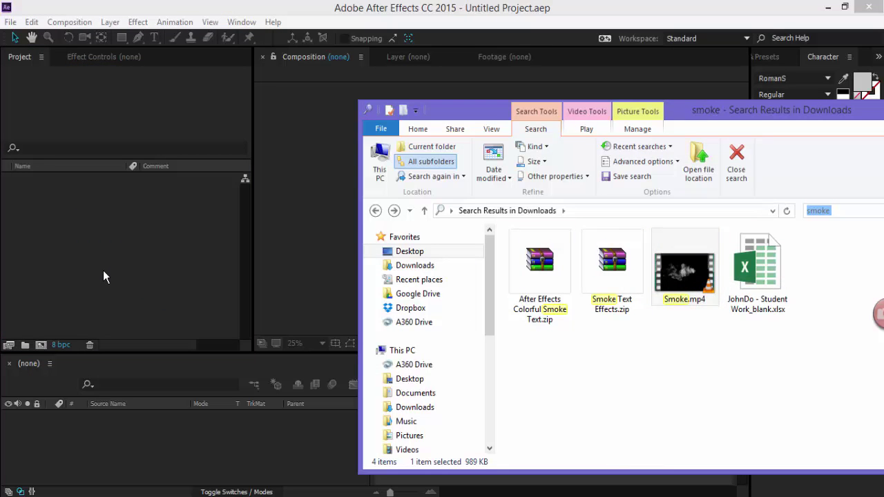
click(123, 275)
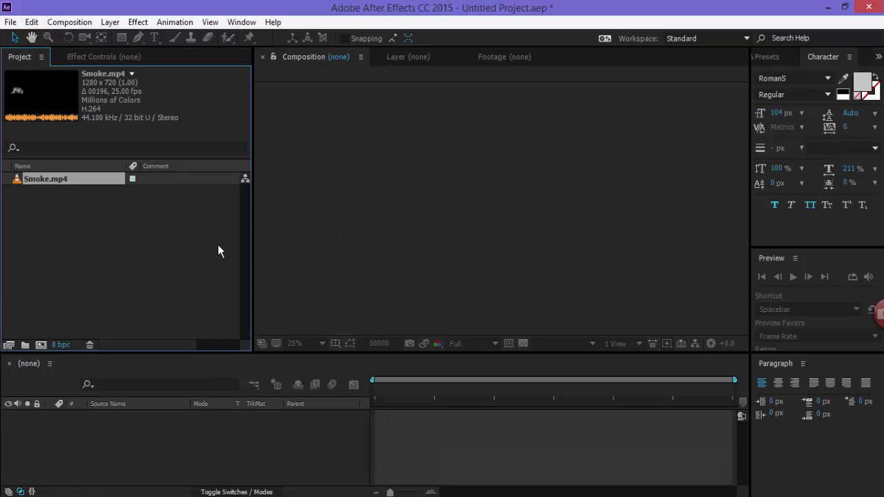
drag(47, 179, 40, 344)
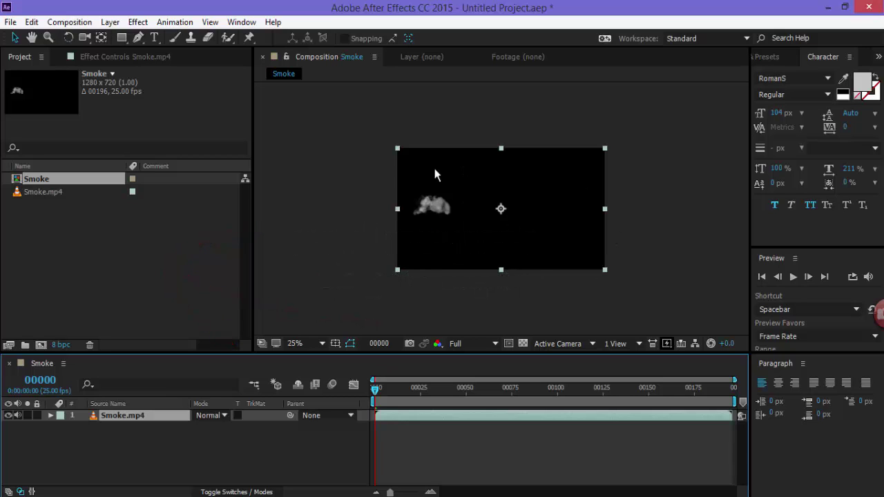
drag(391, 398, 350, 368)
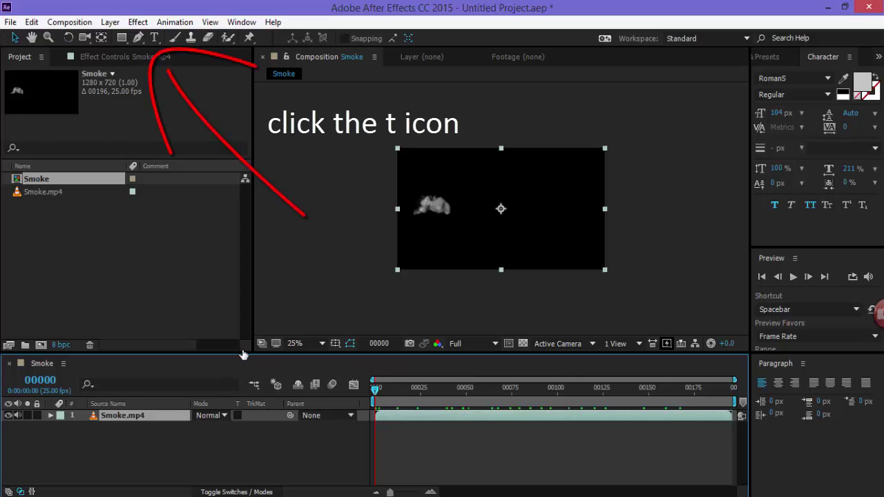
- Draw a text box across the middle of the composition, set horizontal scale to 26%, and enter the text "hybrid"
click(154, 38)
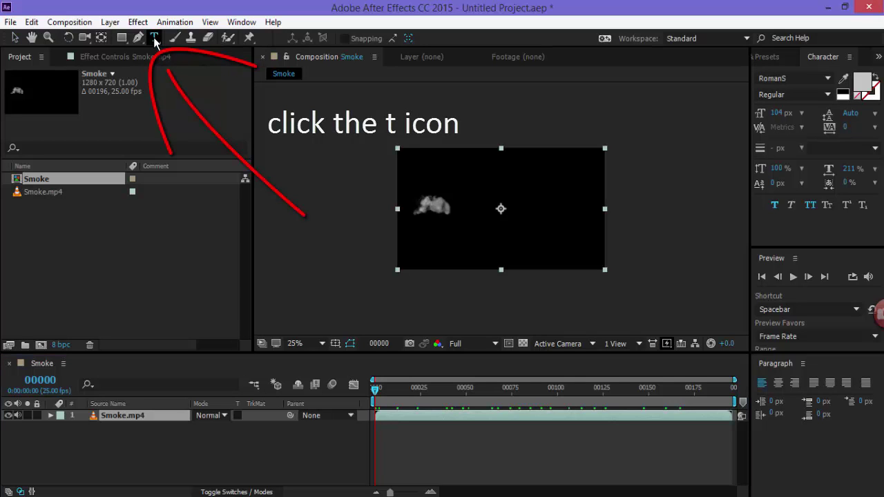
drag(423, 175, 582, 246)
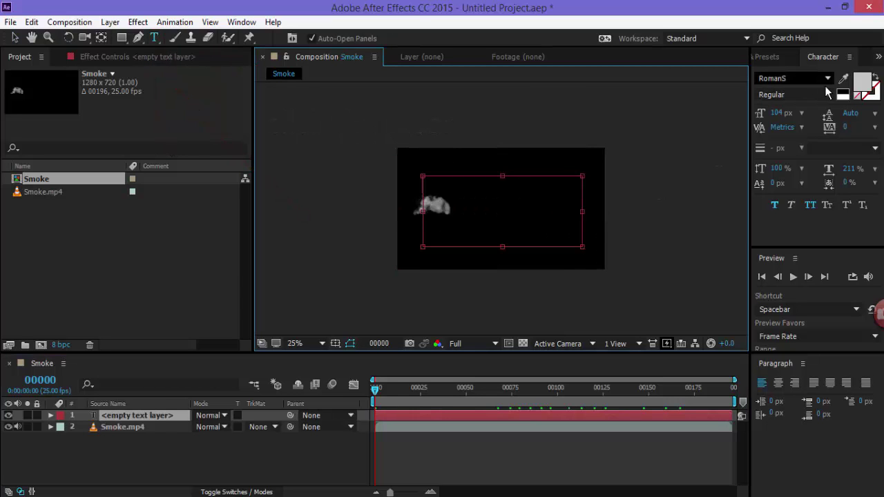
click(852, 168)
text(101)
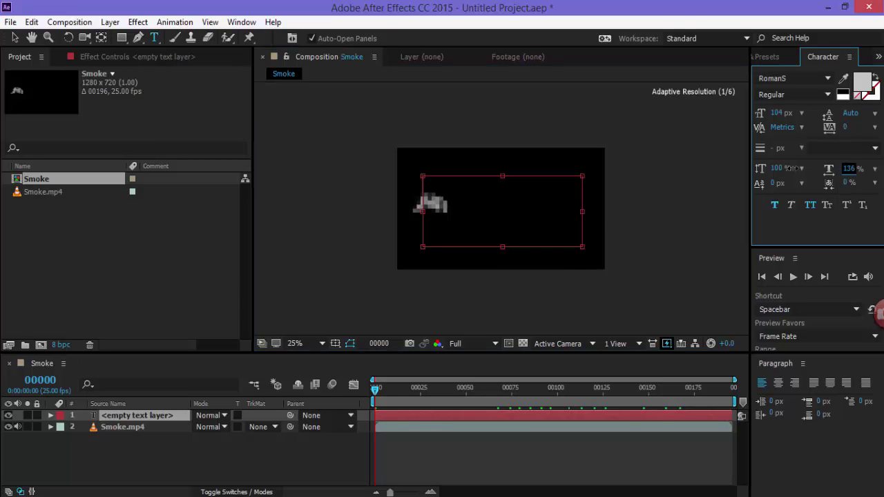
drag(848, 168, 735, 173)
click(500, 187)
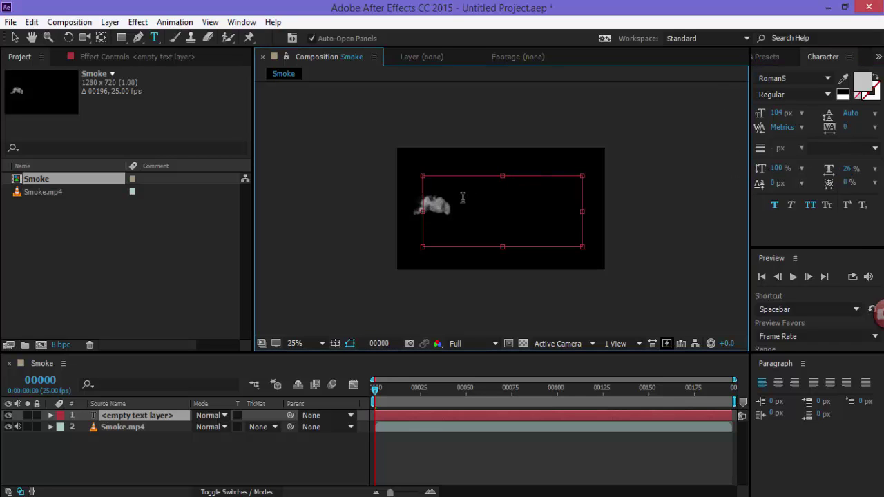
text(hybrid)
- Select all of the text and set its font size to 253 px
key(ctrl+a)
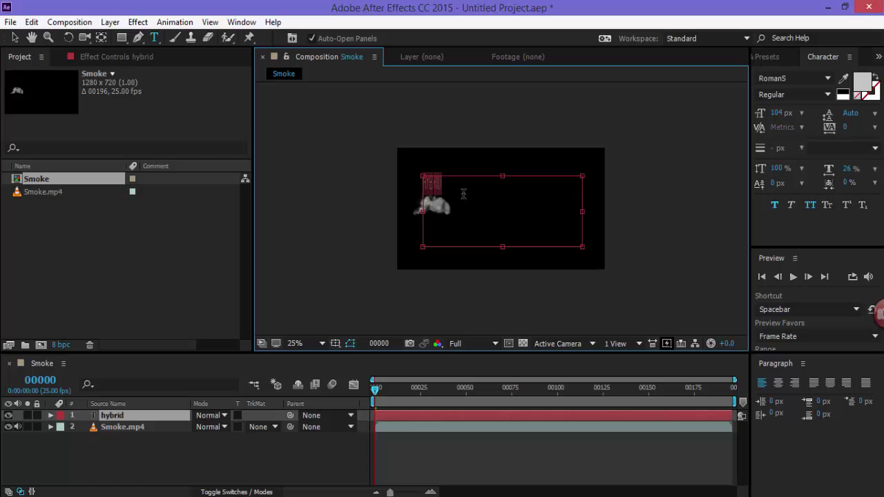
click(821, 57)
drag(781, 113, 872, 119)
drag(778, 114, 794, 112)
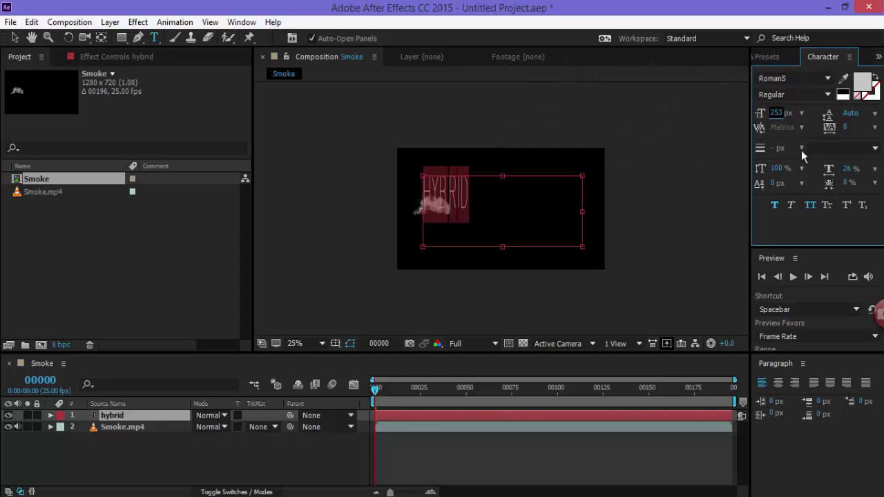
- Set the text's horizontal scale to 87% and toggle Faux Bold, leaving it on
click(849, 168)
mouse_move(852, 169)
mouse_down()
mouse_move(876, 168)
mouse_move(842, 174)
mouse_up()
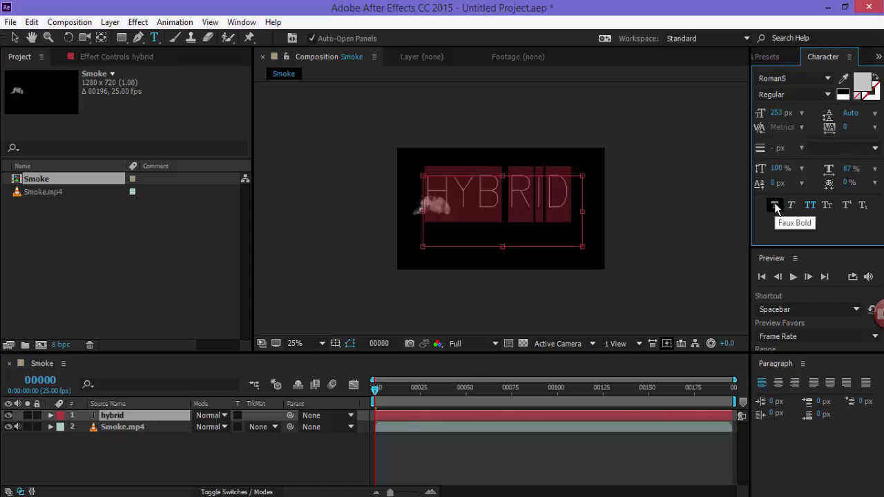
click(811, 209)
click(811, 209)
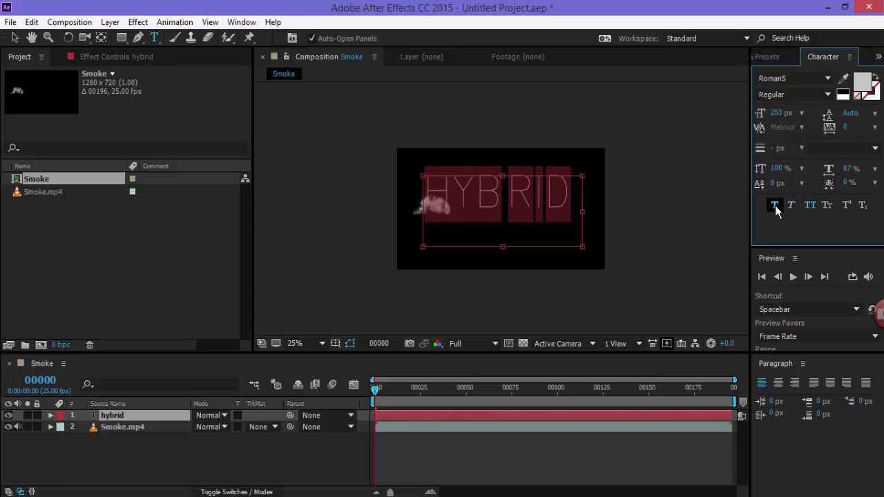
click(775, 205)
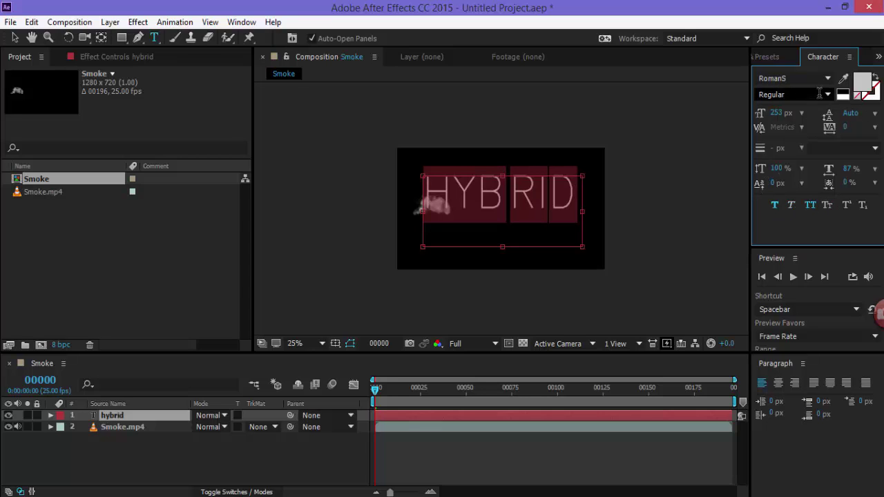
- Reduce the text to 207 px and position it near the composition's centre, along the path of the smoke
click(15, 39)
drag(463, 191, 461, 206)
drag(378, 401, 563, 391)
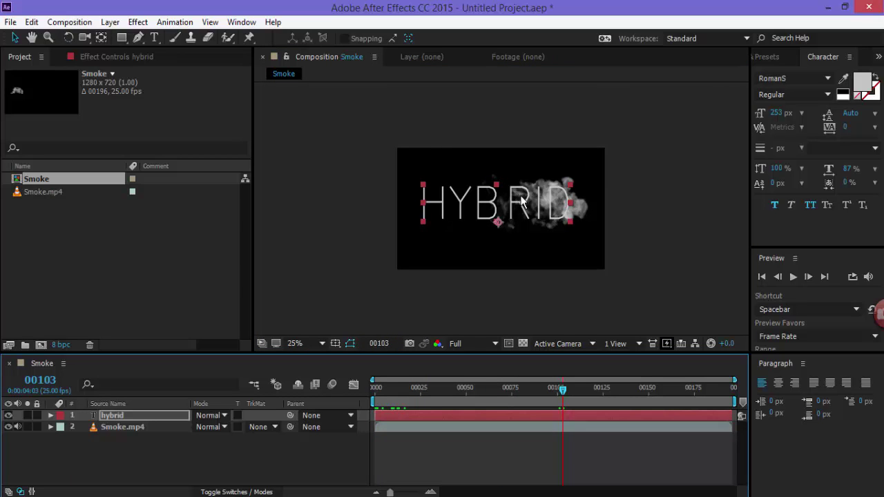
drag(564, 391, 440, 390)
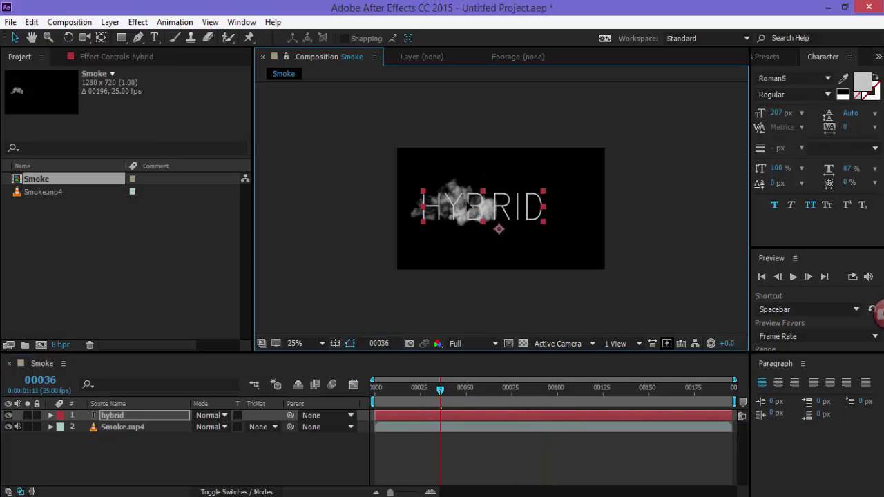
drag(469, 206, 482, 205)
drag(440, 391, 353, 386)
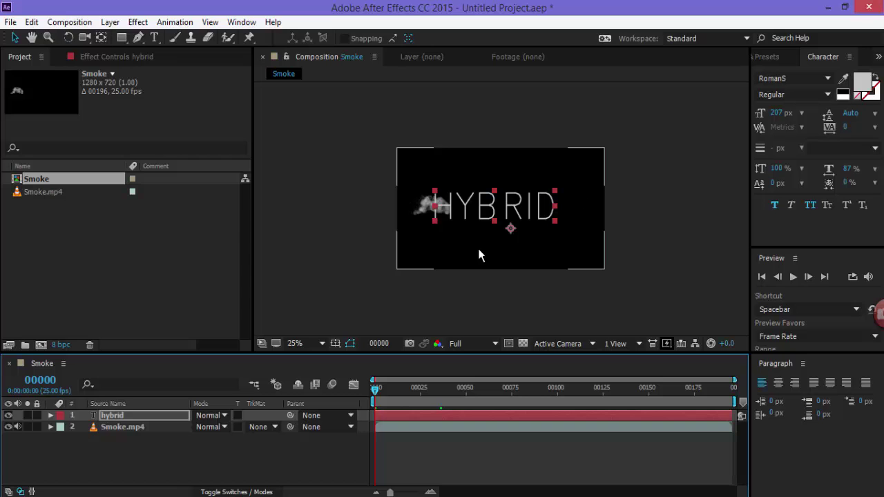
- Apply the Linear Wipe transition effect to the hybrid text layer
right_click(158, 417)
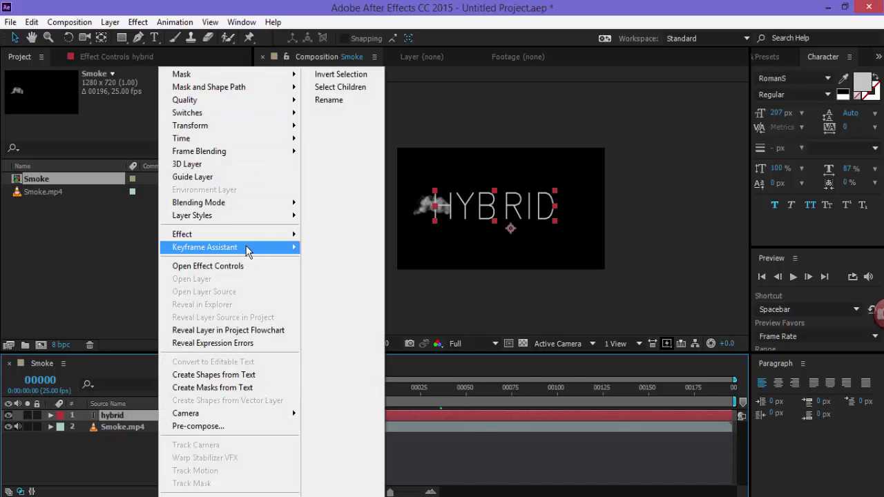
mouse_move(243, 234)
mouse_move(388, 467)
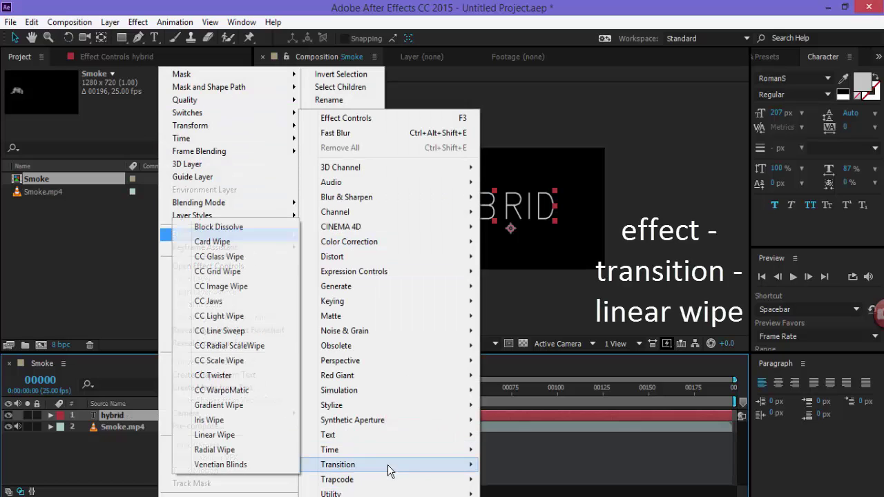
click(231, 436)
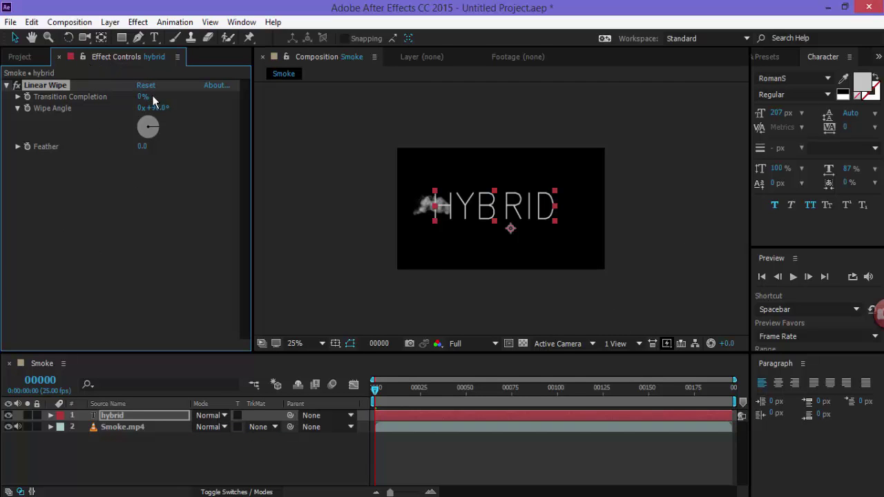
- Set the Linear Wipe's Wipe Angle to -90° and its Transition Completion to 100%
drag(141, 100, 119, 86)
click(153, 108)
text(-90)
key(Return)
drag(141, 101, 200, 97)
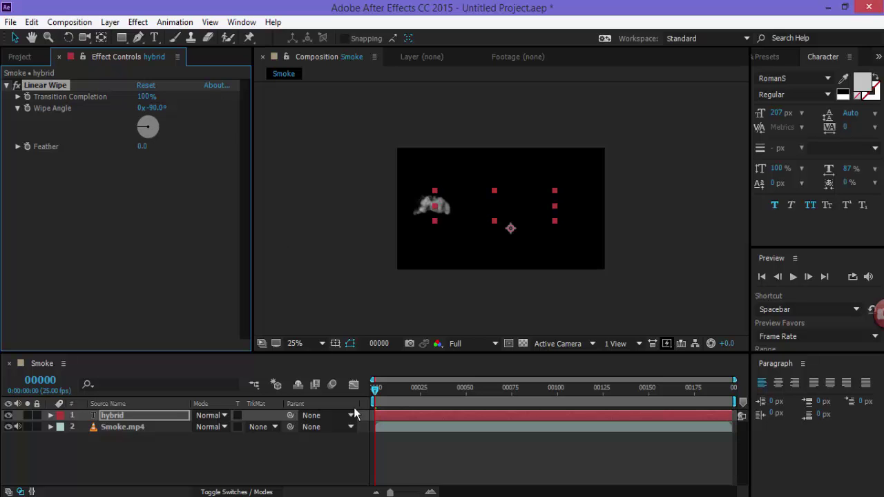
- Keyframe Transition Completion at 100% on frame 0 and lower it on frame 144 to fully reveal the text, and preview the animation
mouse_move(377, 392)
mouse_down()
mouse_move(462, 388)
mouse_move(374, 389)
mouse_move(371, 397)
mouse_up()
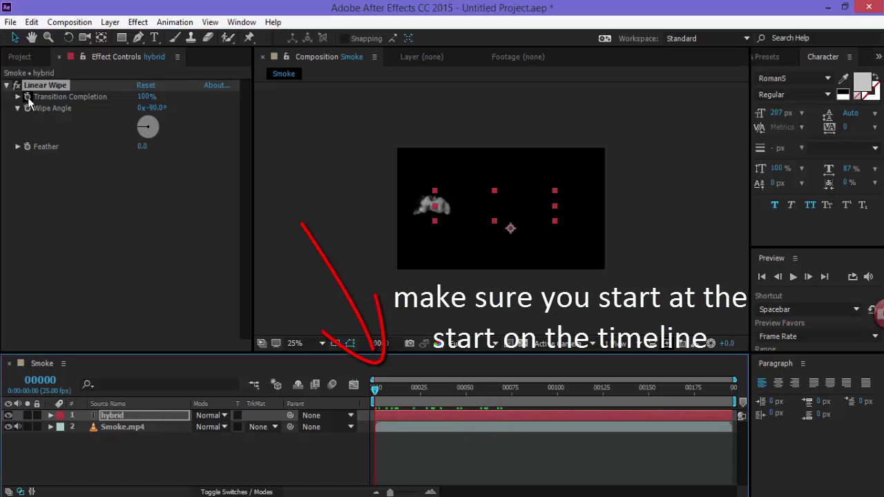
click(27, 97)
click(376, 390)
drag(375, 393, 640, 402)
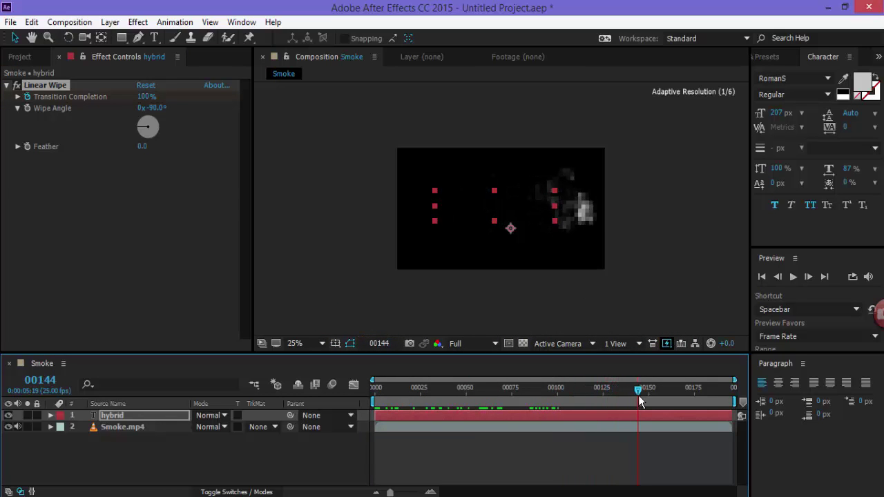
drag(146, 98, 74, 97)
drag(637, 392, 415, 391)
key(space)
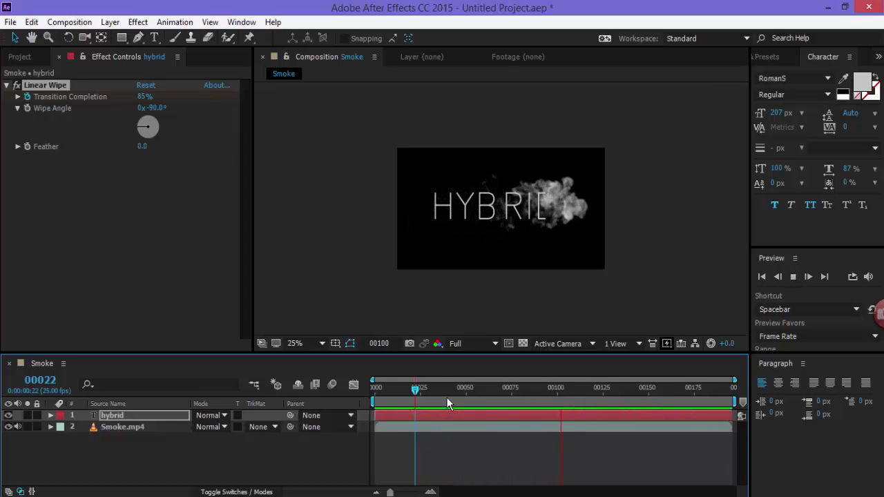
- Expand the text layer's Linear Wipe properties in the timeline and keyframe Transition Completion at 53% on frame 47
click(572, 399)
drag(572, 396, 461, 391)
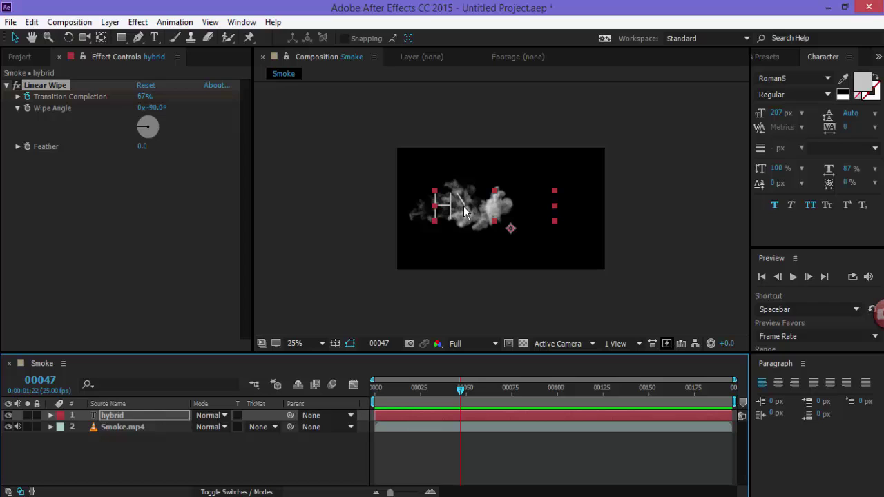
click(50, 416)
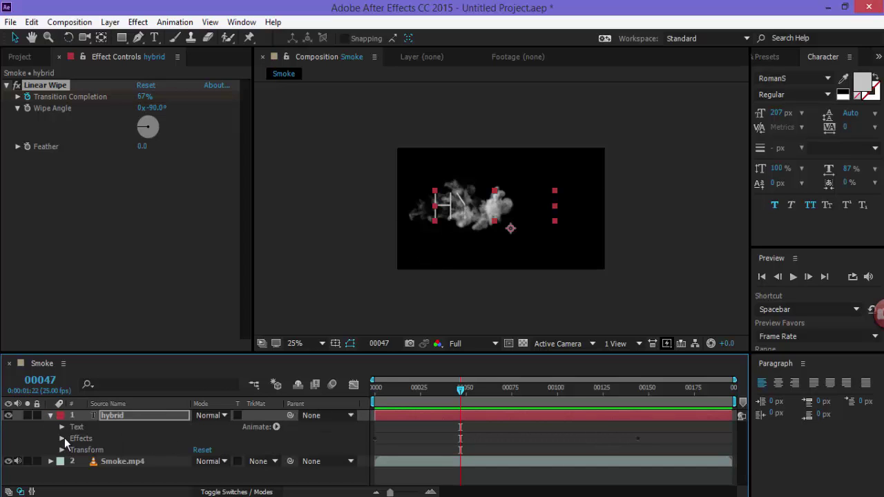
click(62, 438)
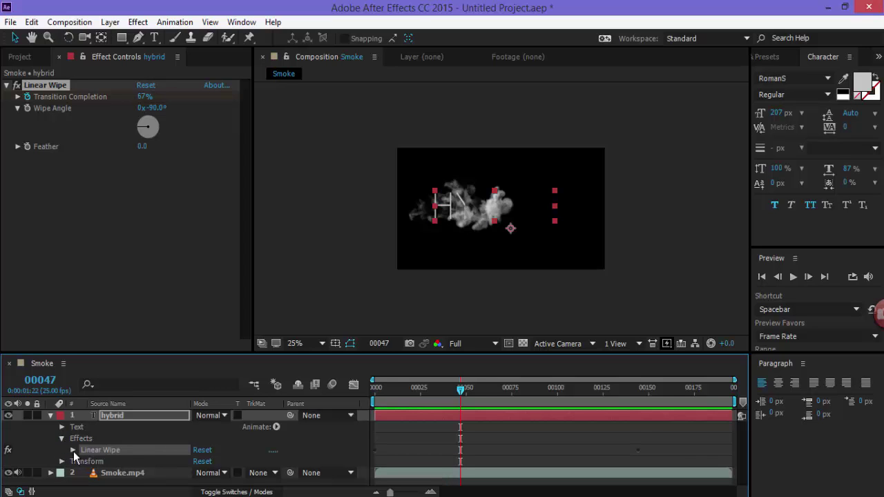
click(72, 451)
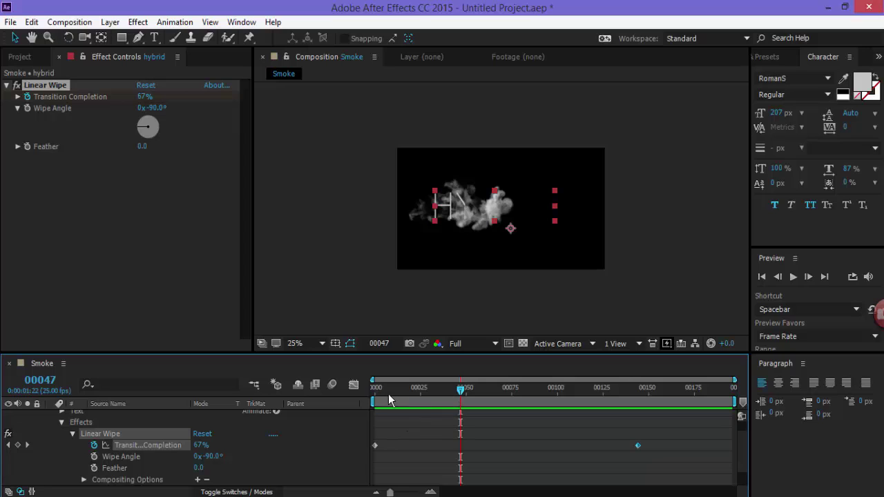
drag(199, 447, 192, 443)
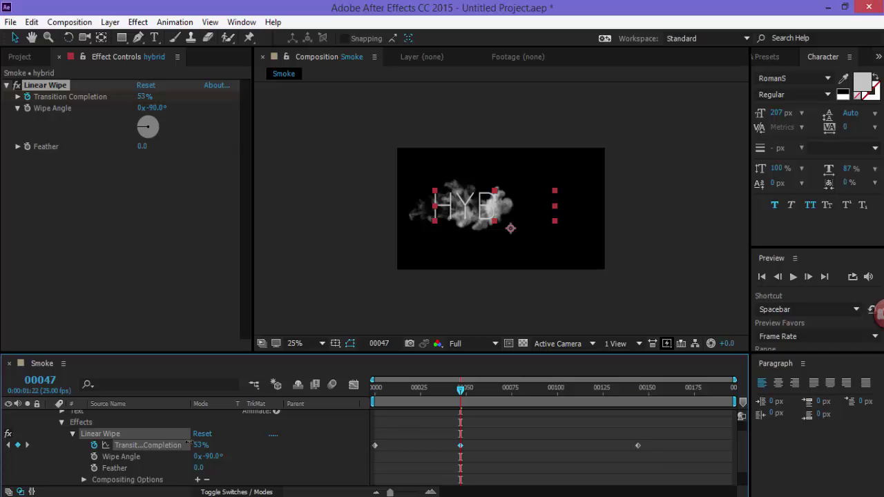
- Keyframe Transition Completion at 41% on frame 57 and 21% on frame 82, and play back the reveal
drag(461, 394, 480, 395)
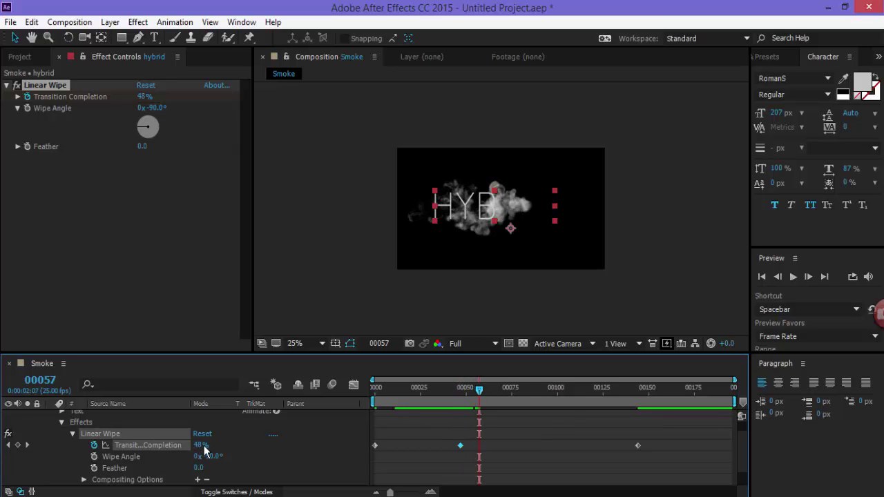
drag(200, 445, 194, 446)
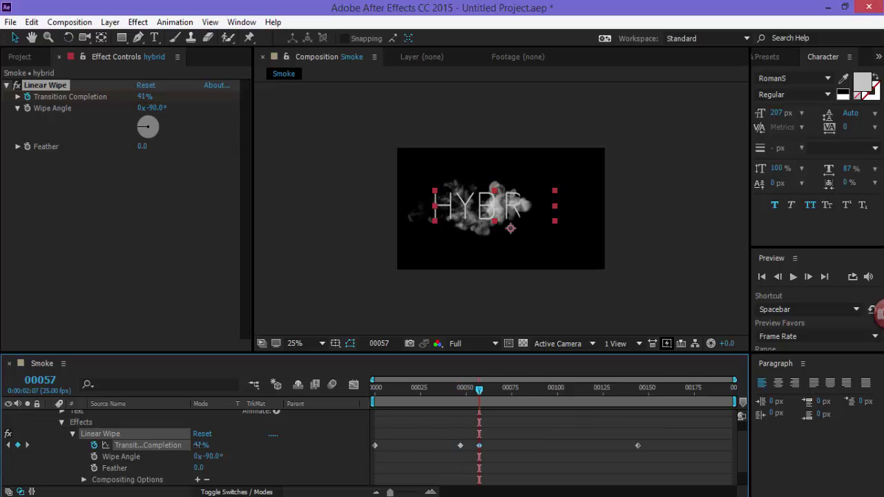
drag(478, 391, 524, 393)
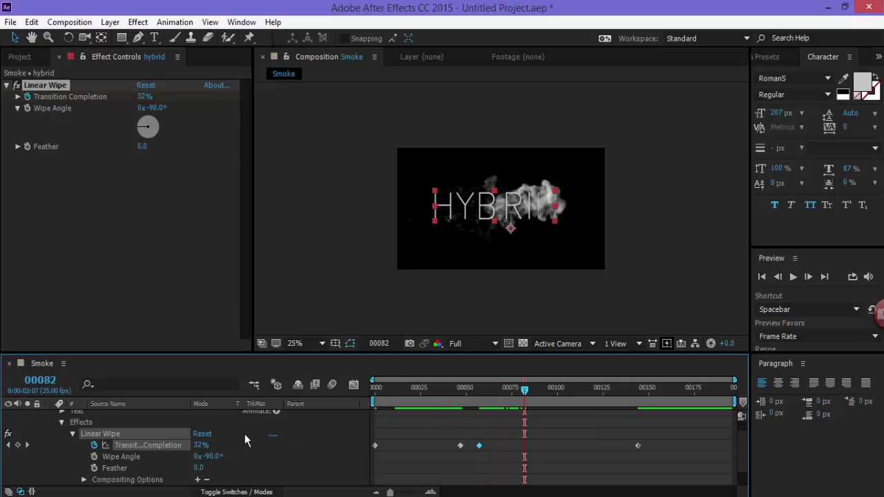
key(ctrl+v)
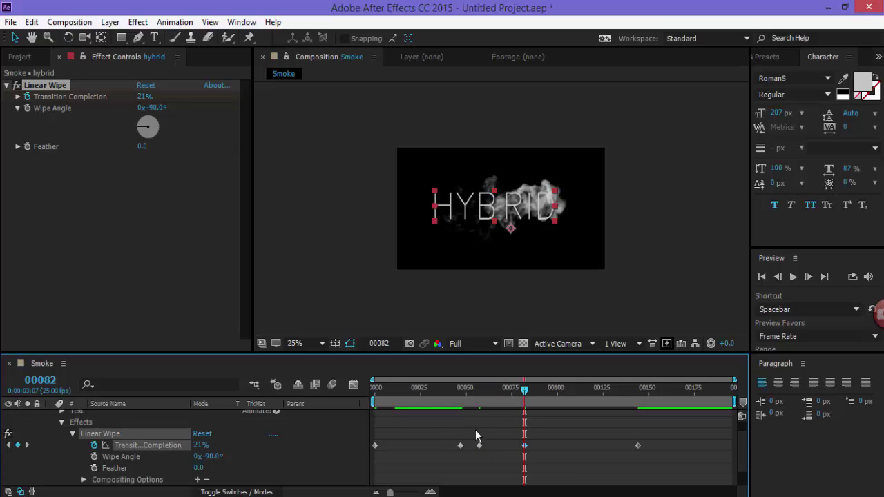
key(space)
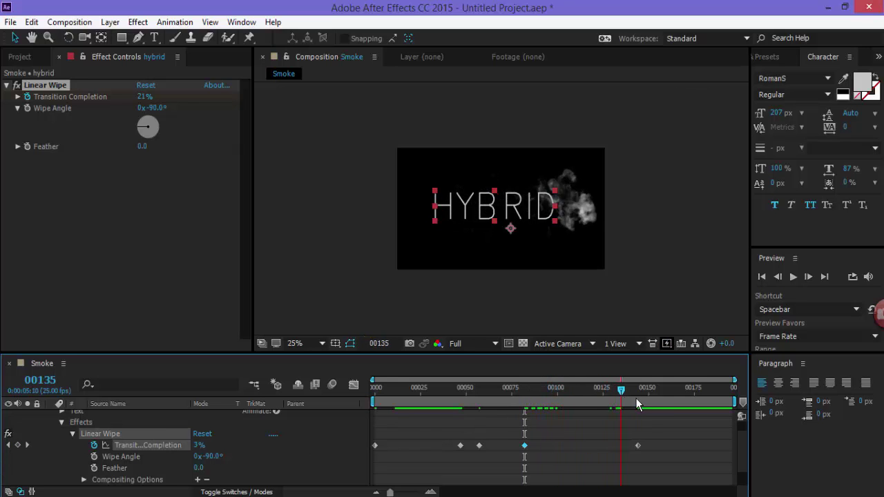
drag(577, 404, 460, 391)
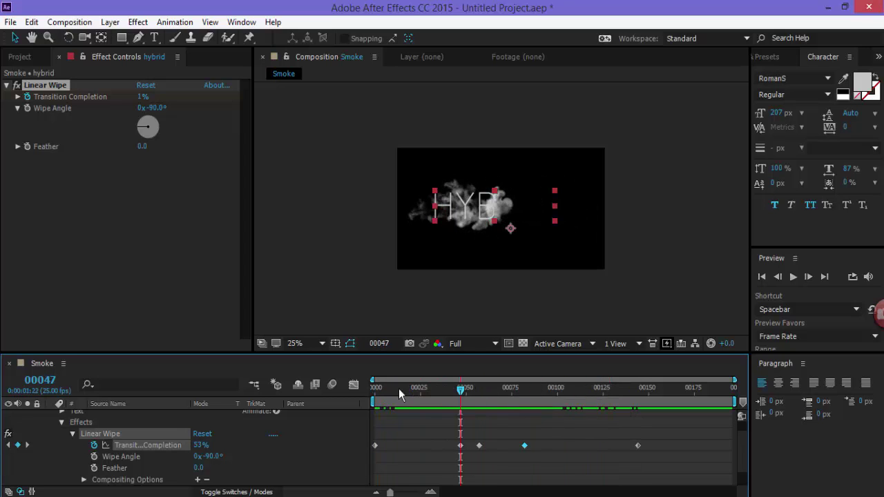
- Collapse the hybrid layer's effect properties and add a new adjustment layer to the Smoke composition
click(62, 423)
right_click(166, 475)
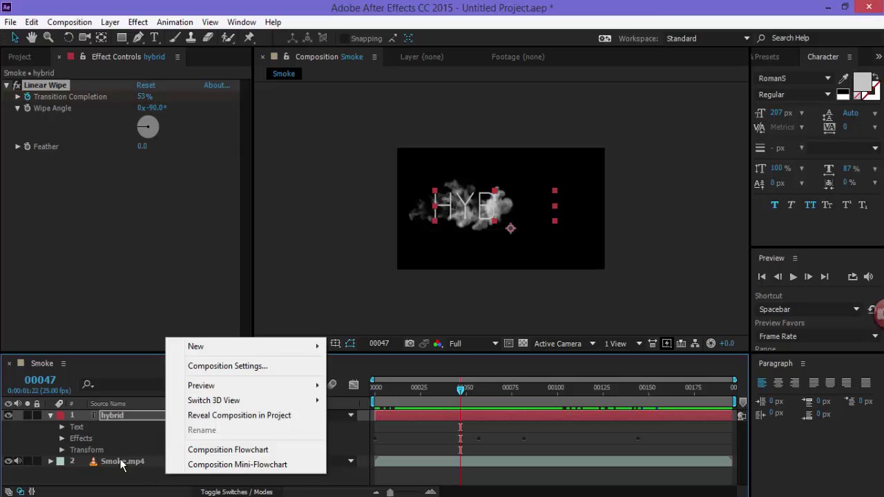
mouse_move(252, 354)
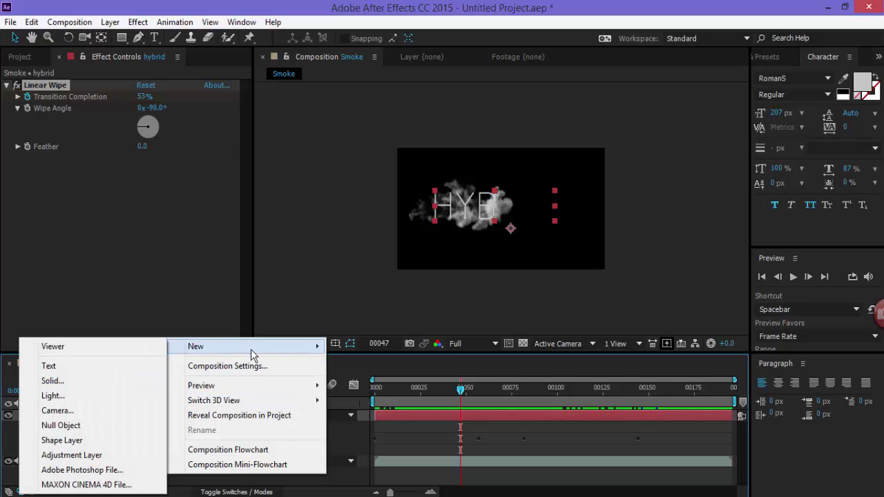
click(103, 455)
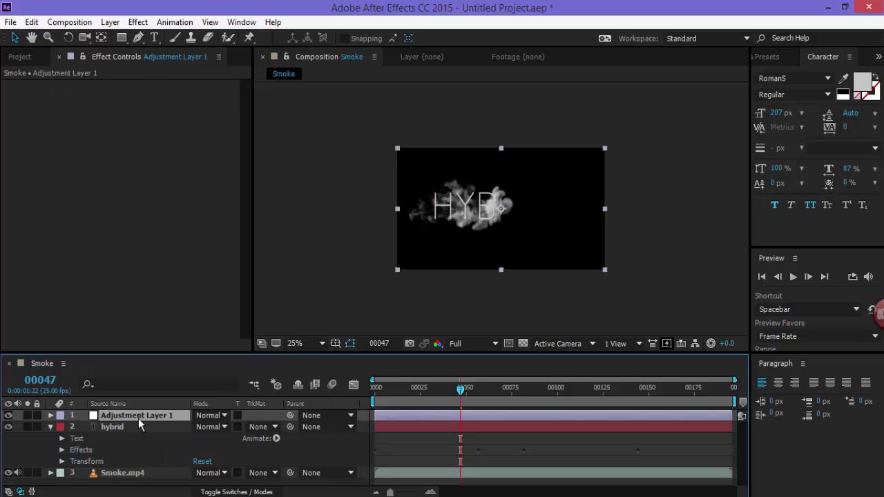
- Rename the adjustment layer to distort and return to the Smoke composition view
double_click(152, 420)
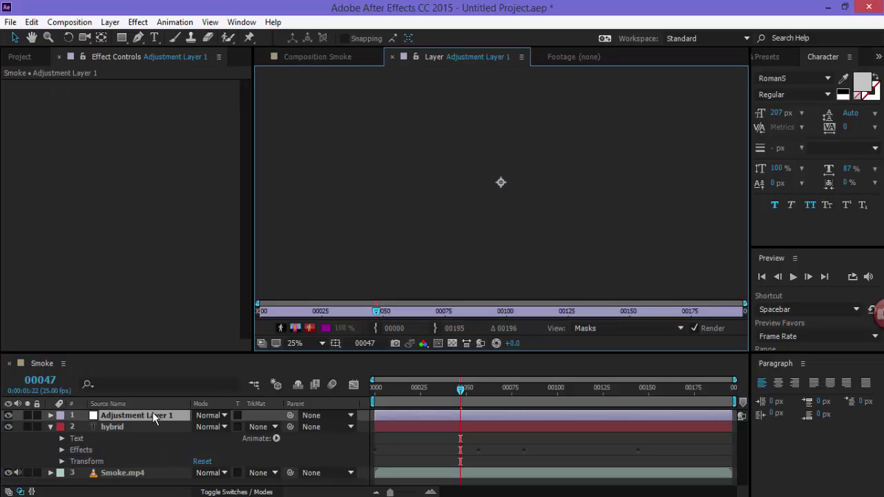
right_click(134, 417)
click(306, 100)
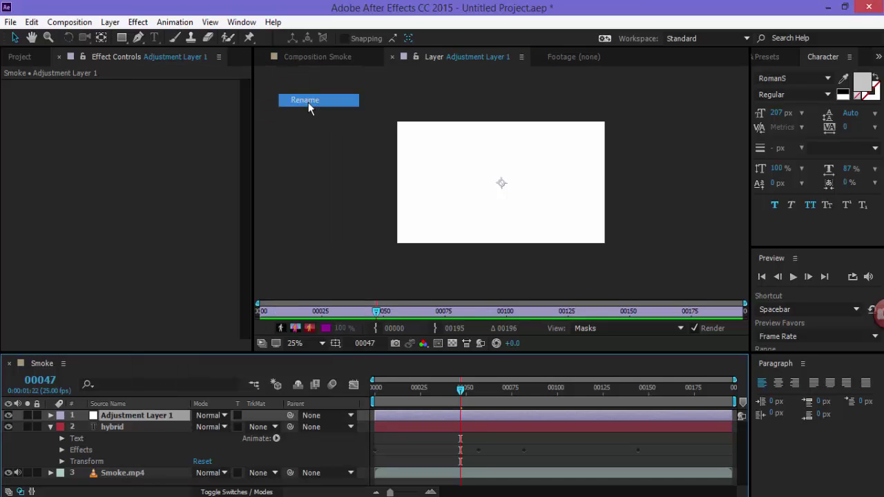
text(distort)
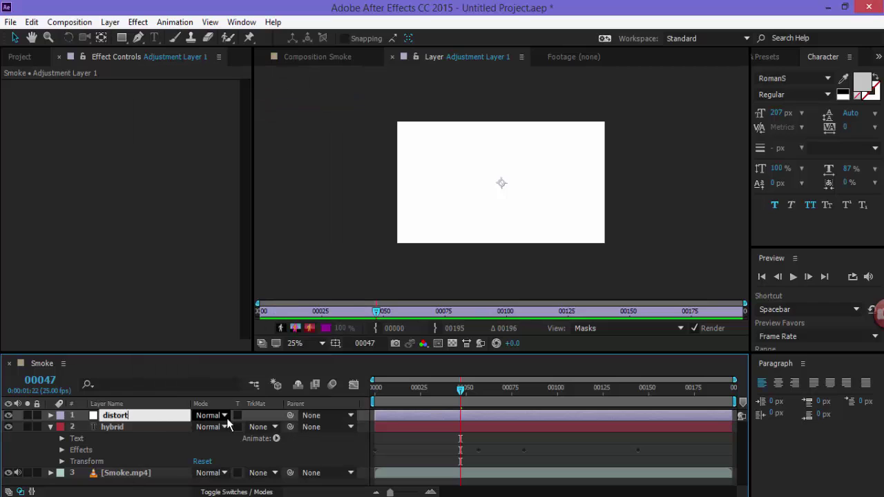
key(Return)
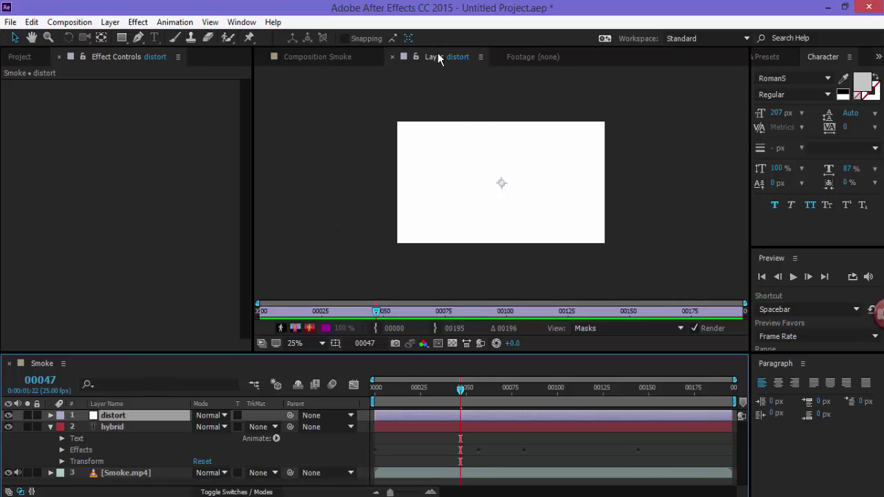
click(326, 57)
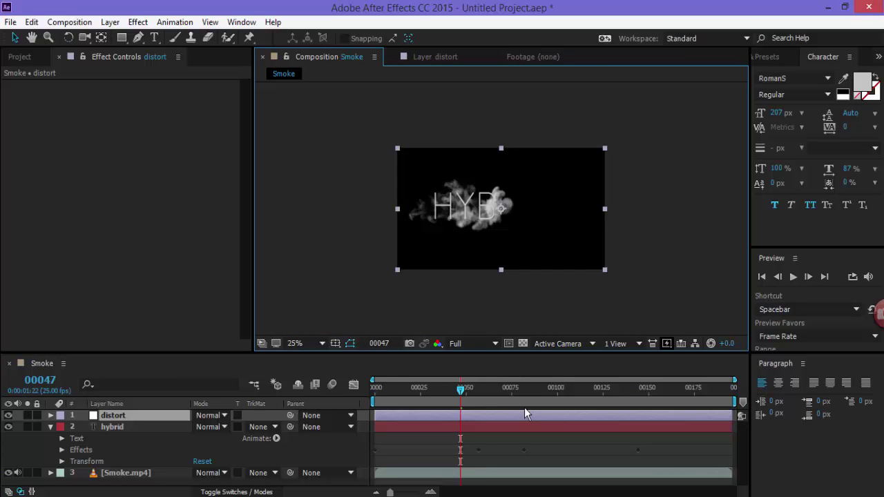
- At frame 0, draw a tall, narrow rectangular mask on the distort layer, covering the frame's left edge beyond its full height
drag(460, 391, 375, 396)
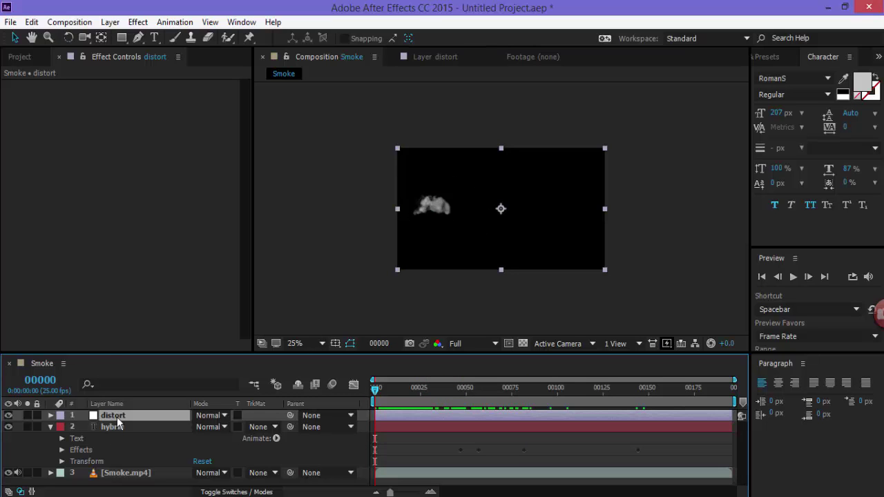
click(123, 37)
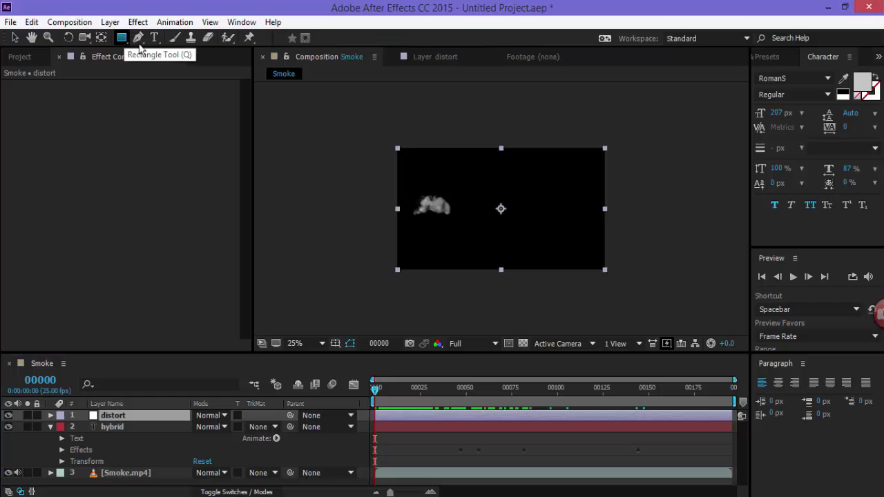
drag(382, 130, 428, 287)
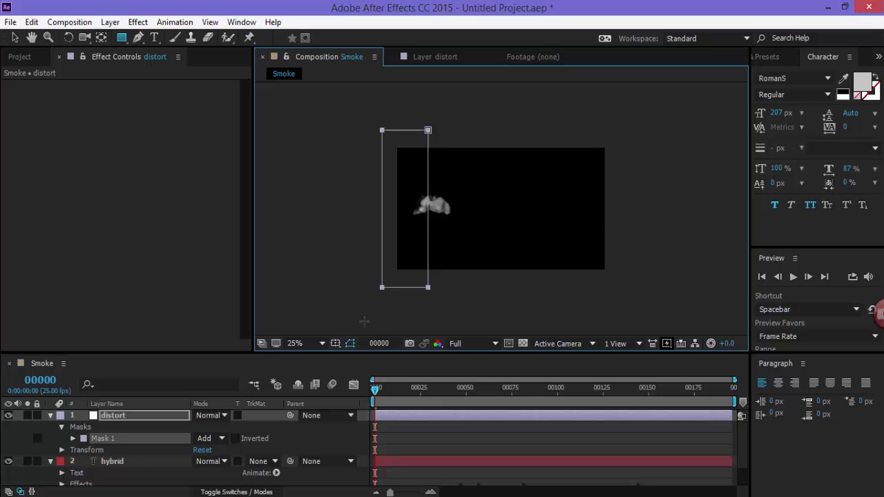
- Expand the distort layer's Mask 1 and keyframe its Mask Path at frame 0
click(73, 439)
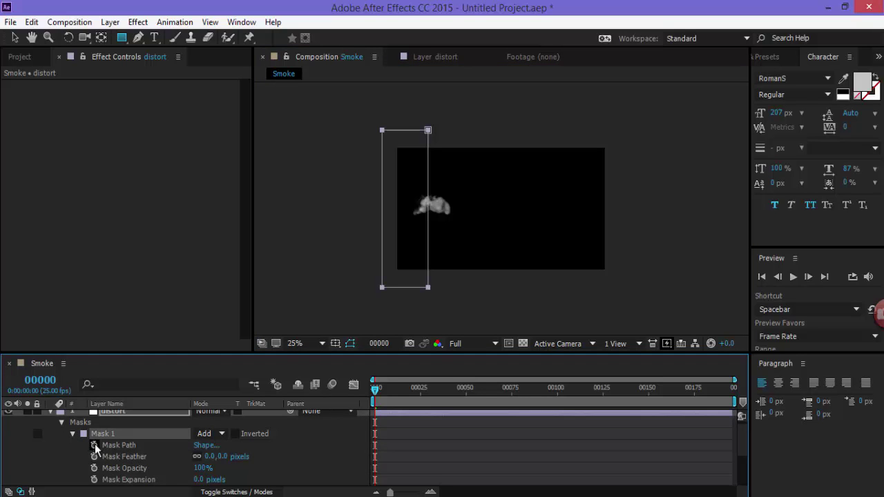
mouse_move(374, 388)
mouse_down()
mouse_move(456, 390)
mouse_move(363, 395)
mouse_up()
scroll(414, 424, down, 3)
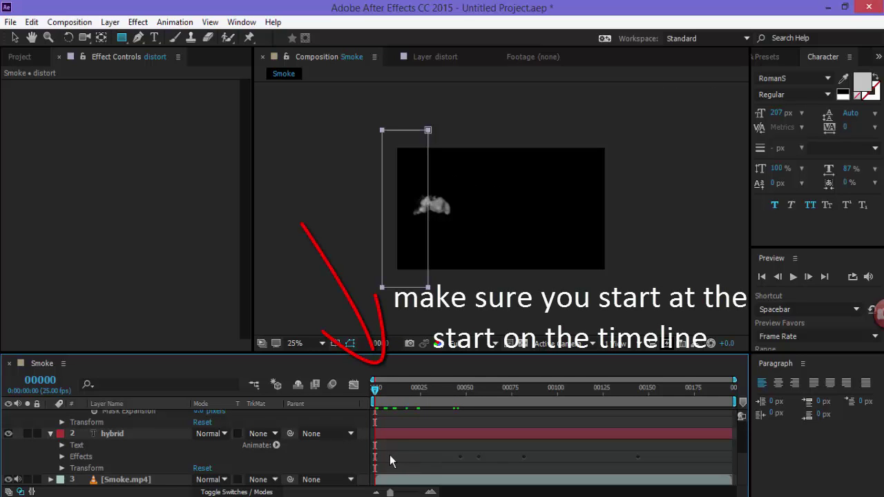
scroll(389, 454, up, 4)
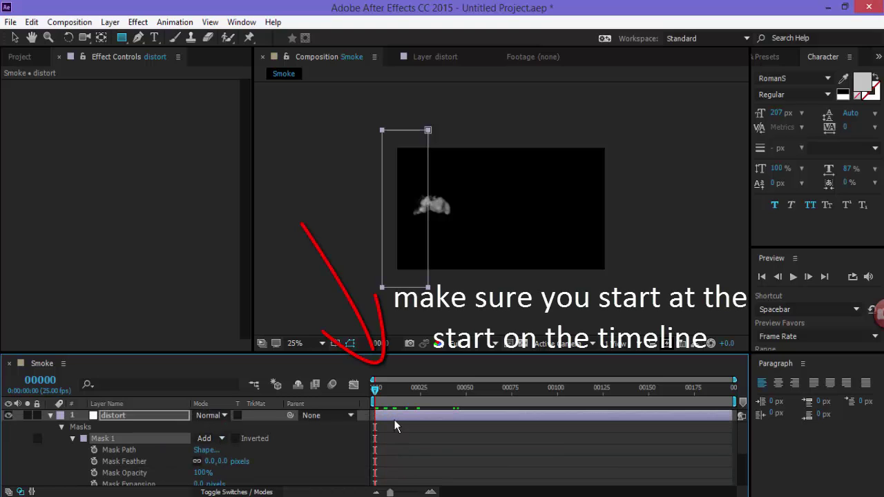
click(94, 450)
- At frame 129, move the mask across to the right edge of the frame to keyframe its path, and scrub through the motion
drag(375, 389, 610, 391)
key(v)
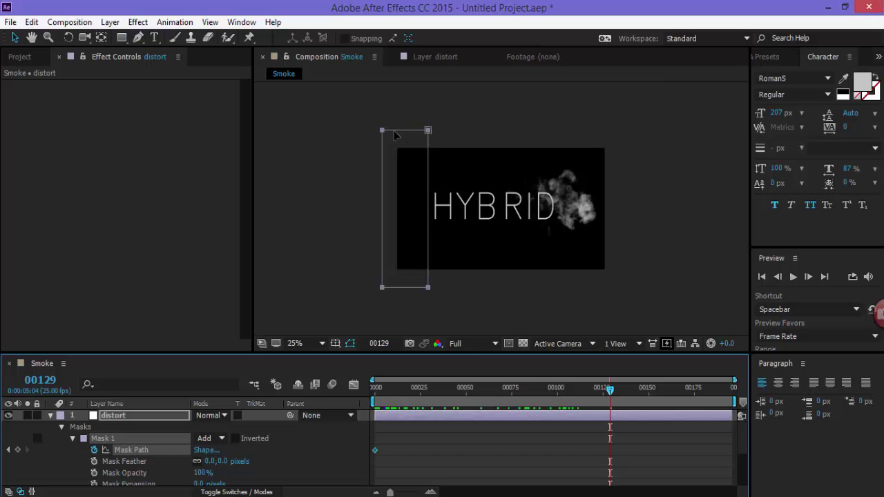
drag(395, 135, 582, 138)
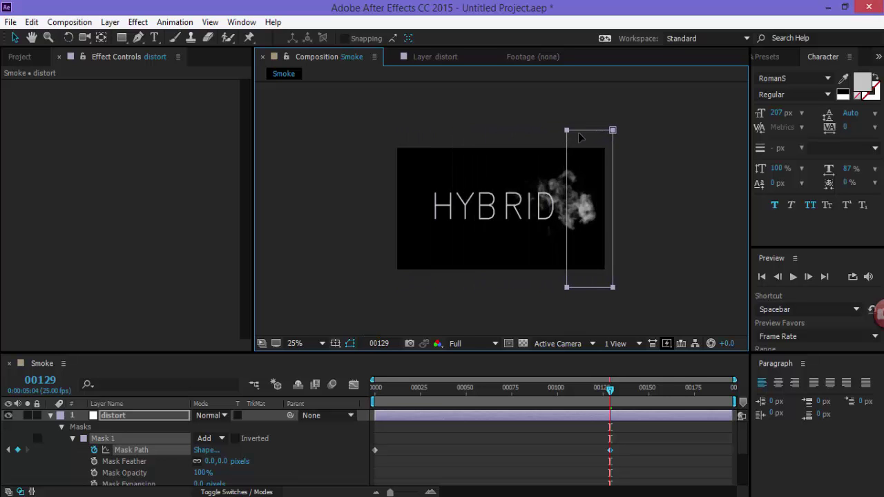
drag(610, 393, 373, 398)
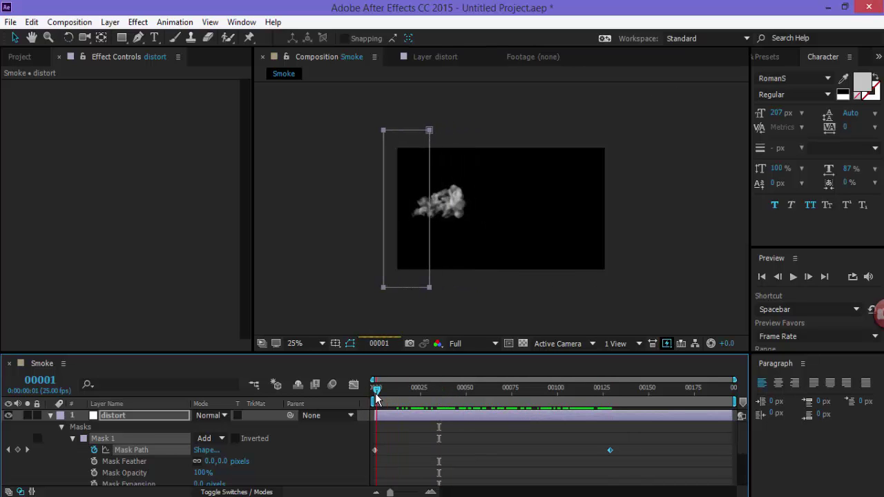
- Apply the Turbulent Displace distort effect to the distort layer and check the distortion around frame 30
right_click(152, 423)
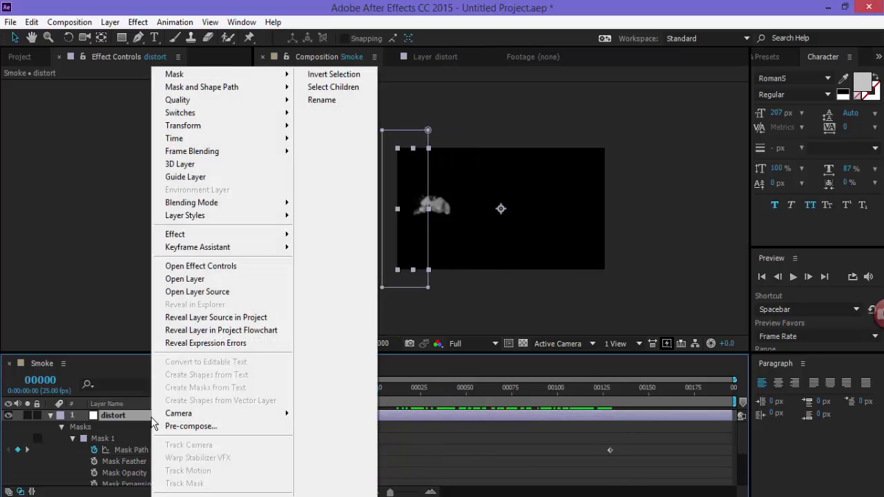
mouse_move(285, 235)
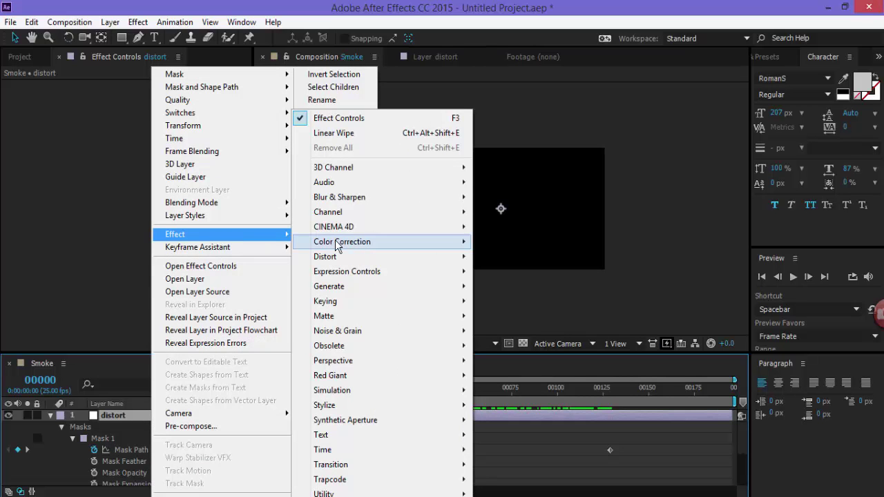
mouse_move(360, 259)
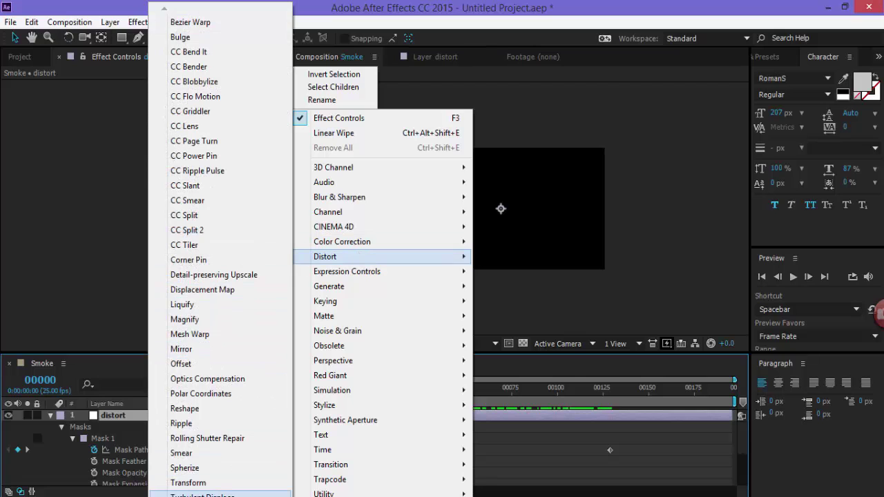
click(201, 495)
drag(375, 390, 431, 392)
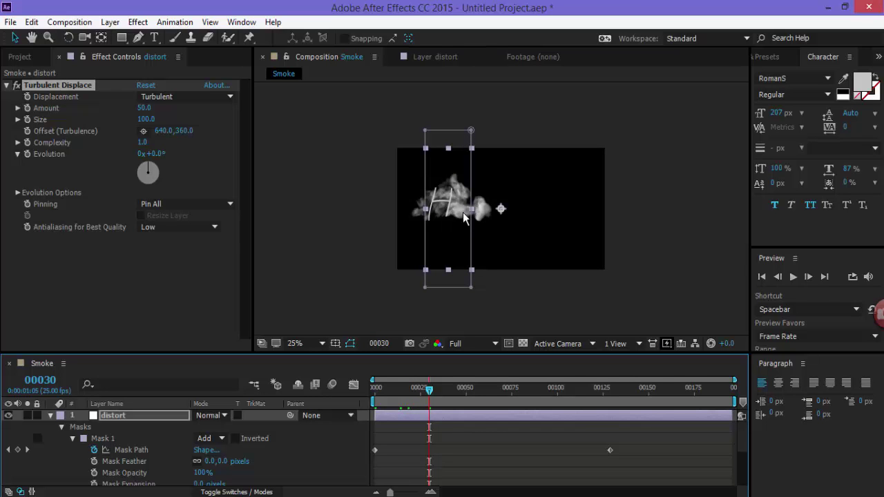
- Set the distort layer's blending mode to Screen and return to frame 0
click(226, 418)
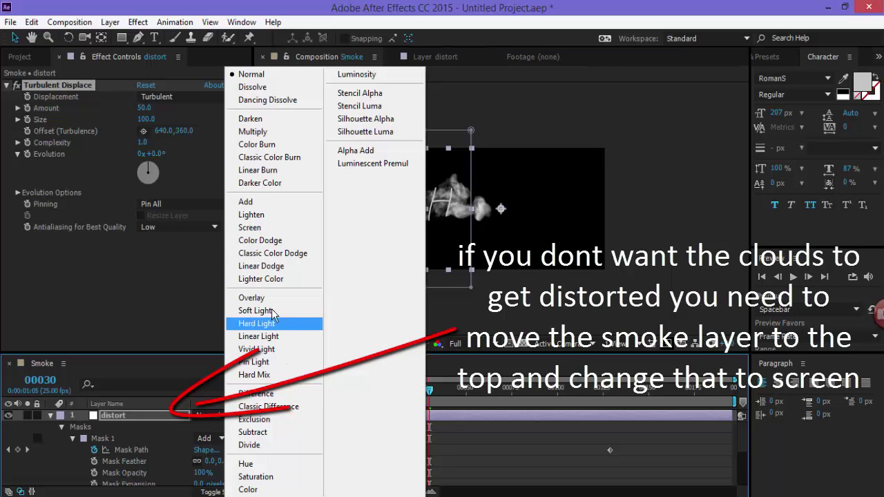
click(249, 228)
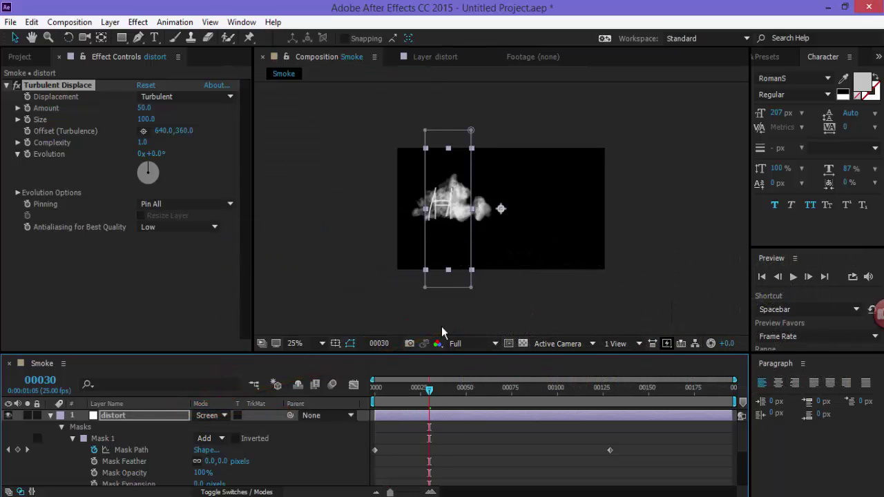
drag(429, 394, 373, 392)
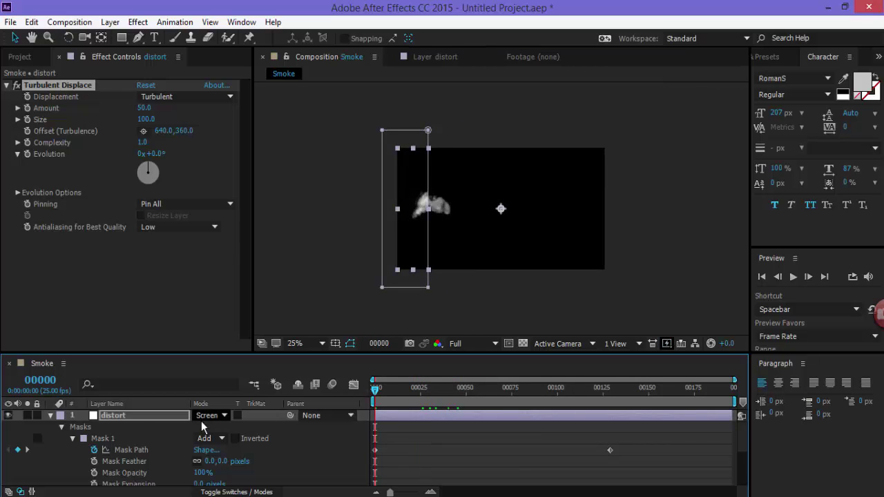
scroll(201, 421, down, 3)
scroll(197, 422, up, 2)
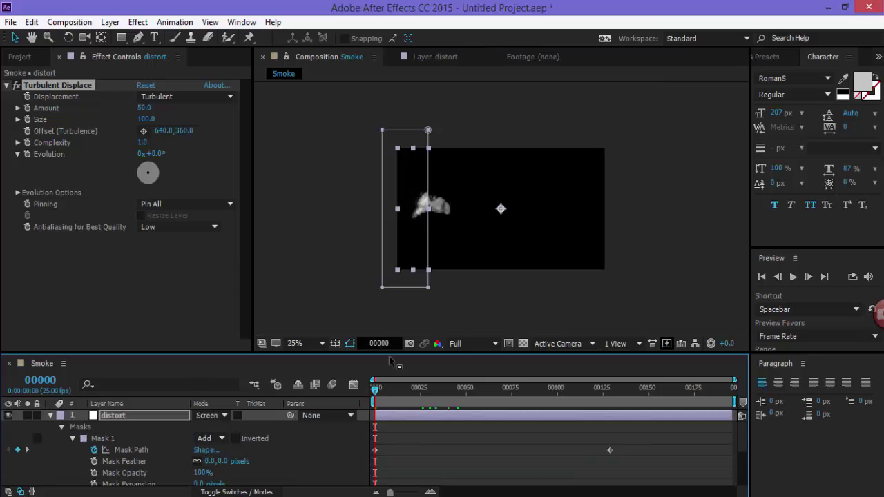
- Set Turbulent Displace's Amount to 95, Size to 80 and Complexity to 1.4, judging the distortion on frames 31 and 50
drag(374, 391, 431, 392)
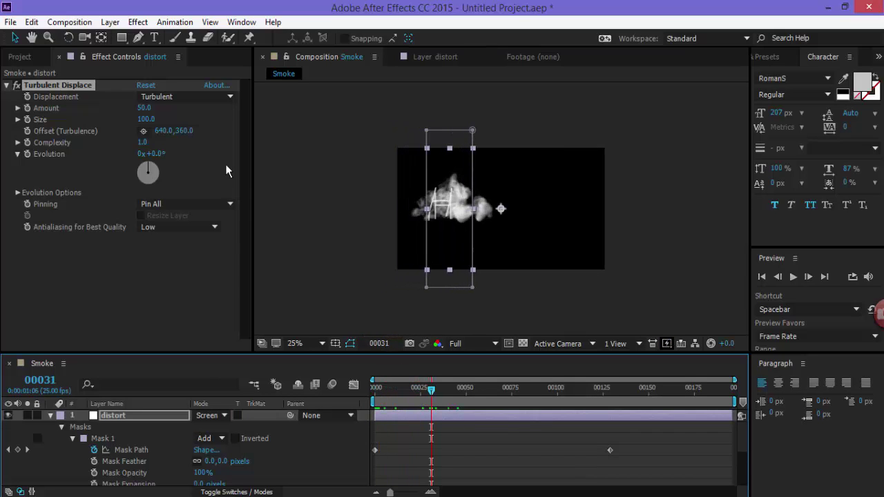
drag(146, 109, 179, 111)
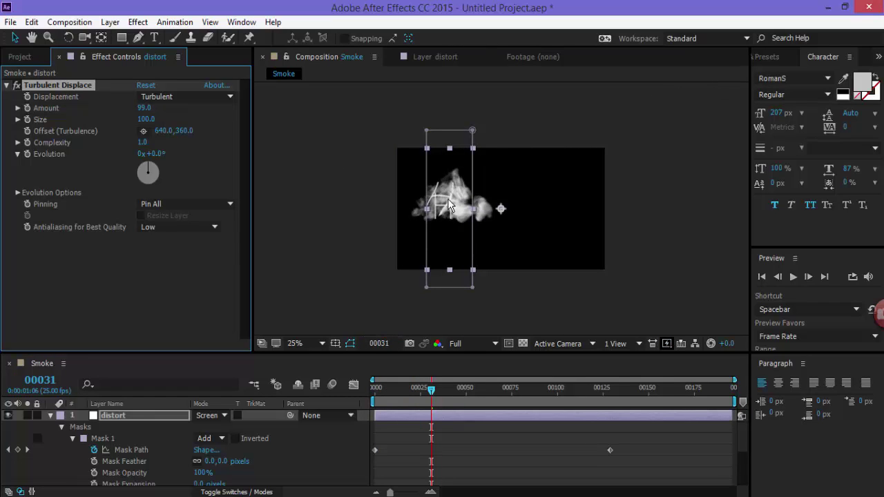
drag(157, 108, 467, 392)
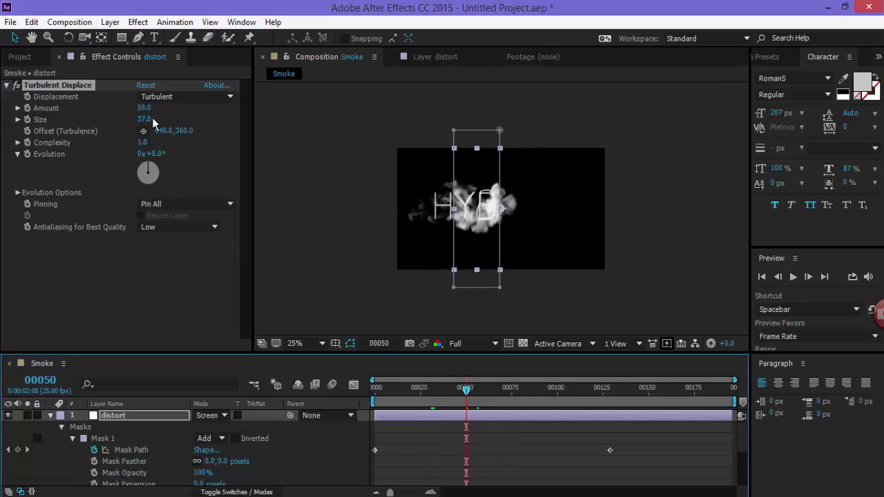
drag(141, 122, 168, 150)
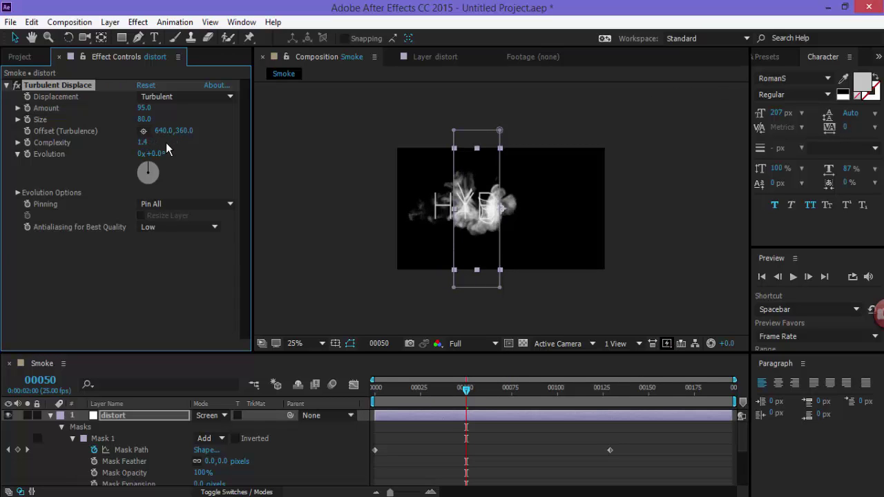
- Add the expression time*250 to Turbulent Displace's Evolution and scrub through the result
drag(467, 394, 395, 392)
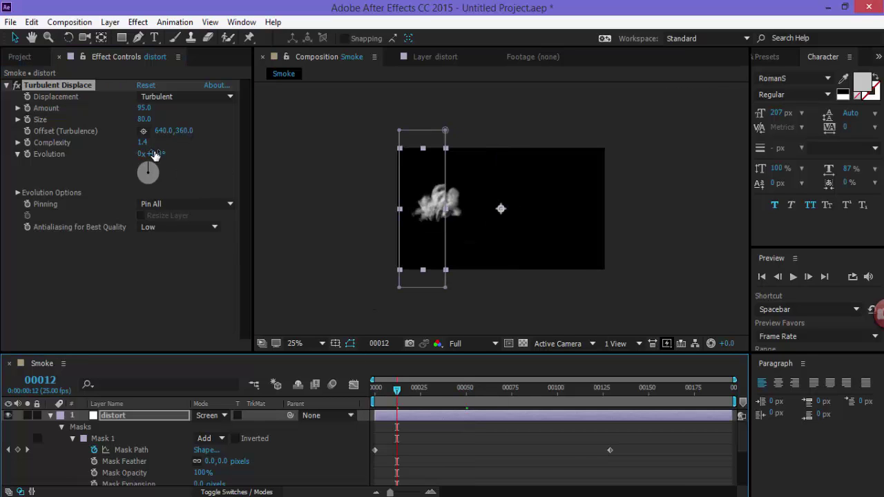
alt+click(27, 154)
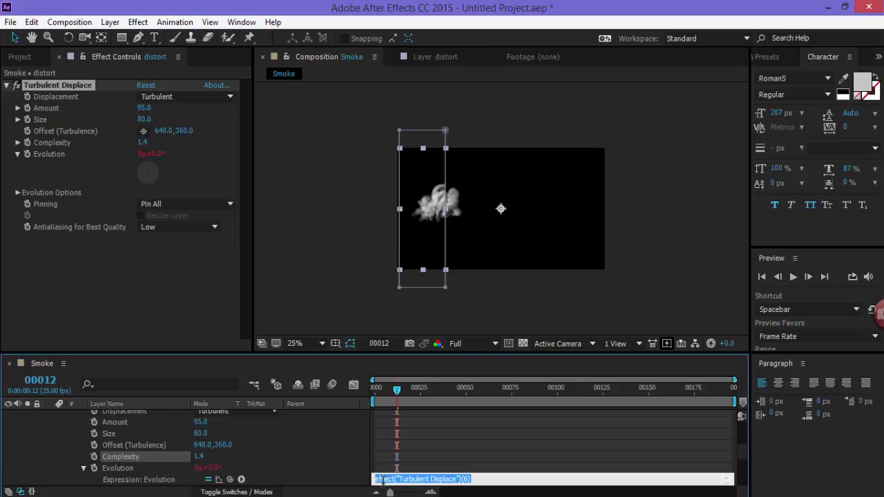
text(time*250)
click(426, 461)
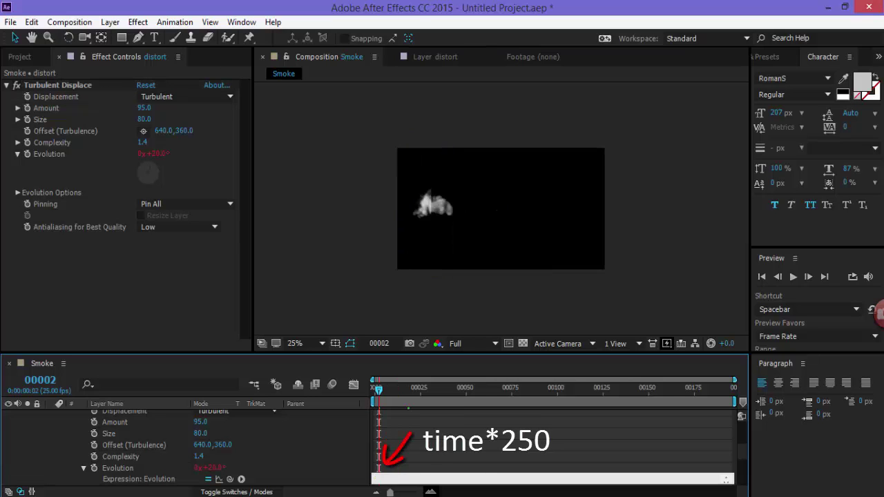
drag(384, 388, 443, 384)
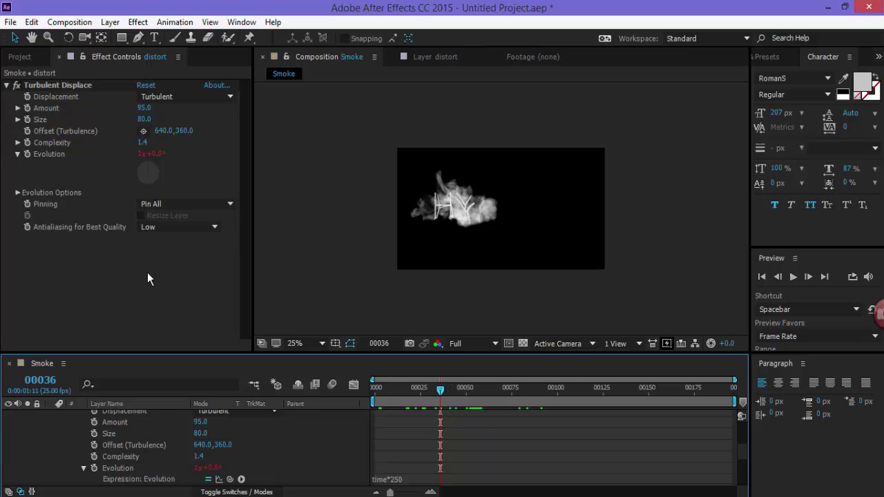
- Apply the Fast Blur effect to the distort layer with Blurriness 27 and check the blur up to frame 81
scroll(133, 456, up, 3)
scroll(94, 455, down, 1)
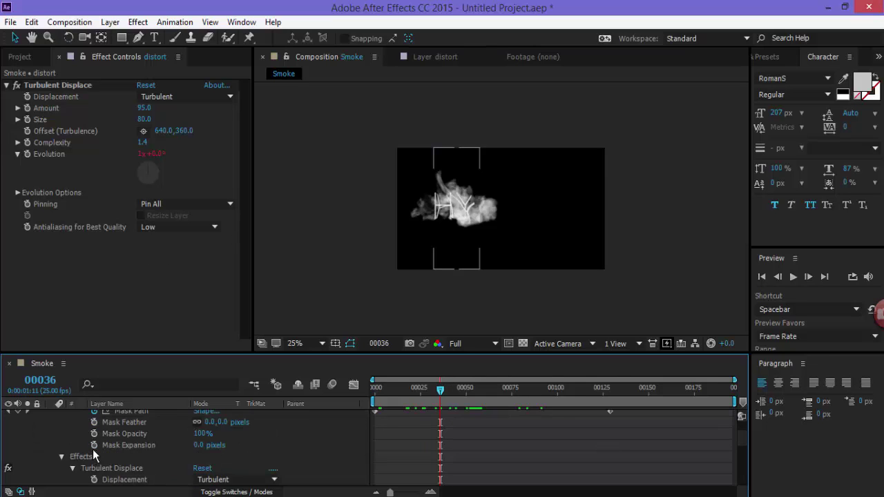
scroll(94, 454, up, 2)
click(145, 417)
right_click(145, 417)
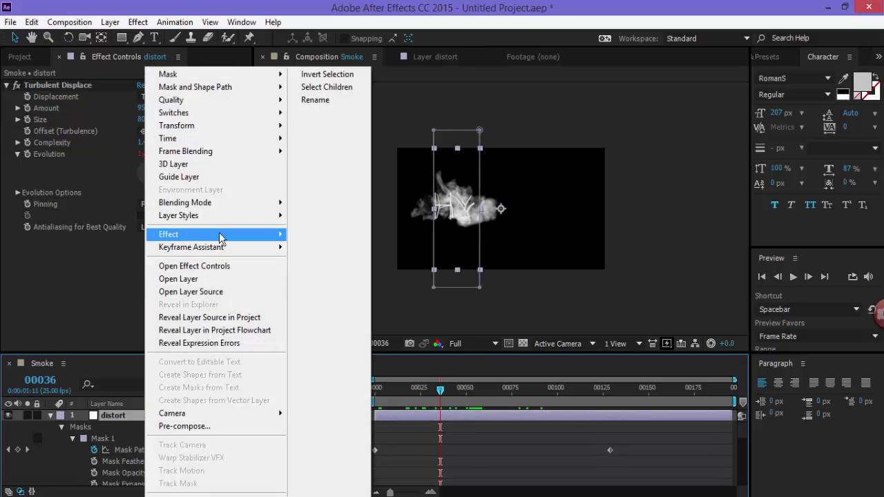
mouse_move(226, 235)
mouse_move(391, 363)
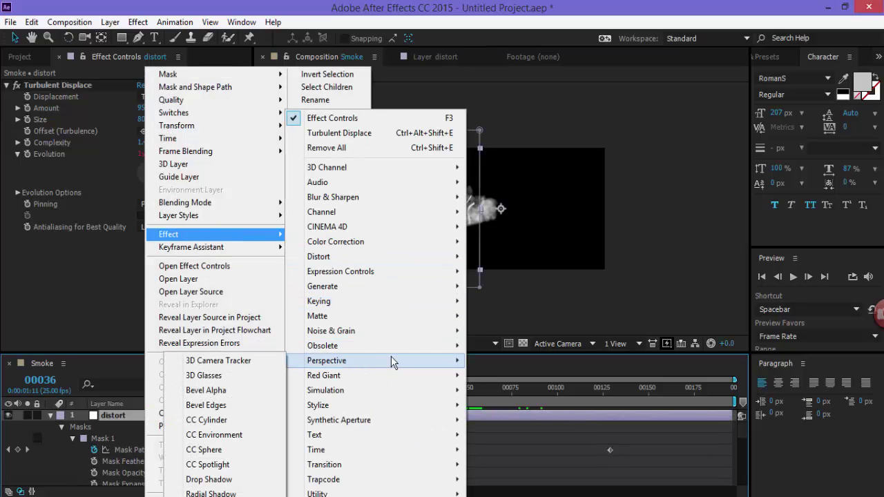
mouse_move(365, 198)
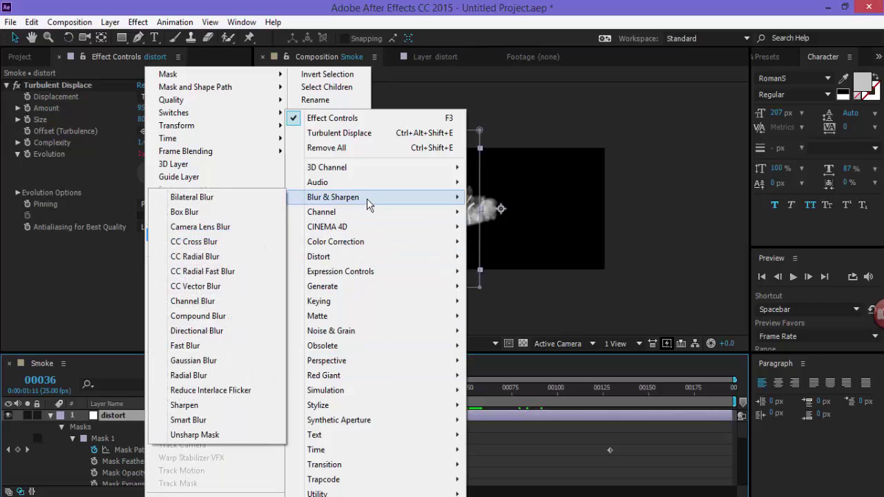
click(207, 345)
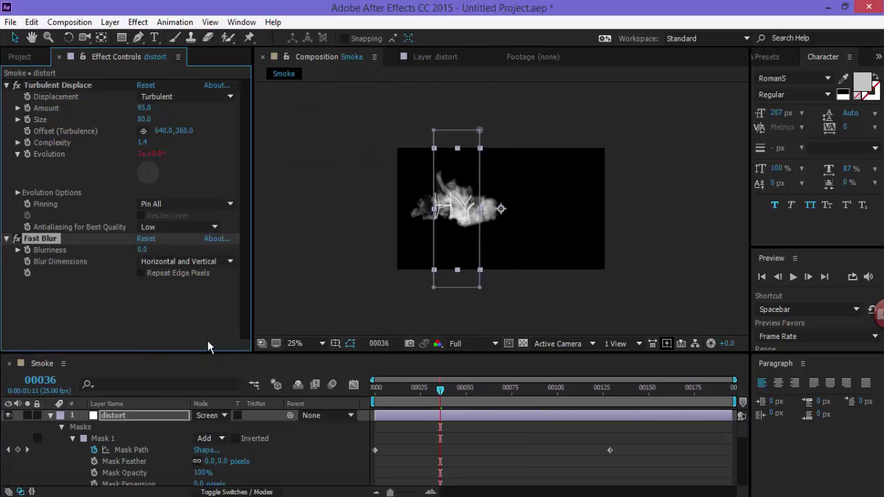
drag(141, 250, 162, 251)
drag(440, 390, 522, 408)
- Set the Mask Feather of the distort layer's Mask 1 to 81 pixels and review the softened edge back to frame 28
scroll(198, 428, down, 1)
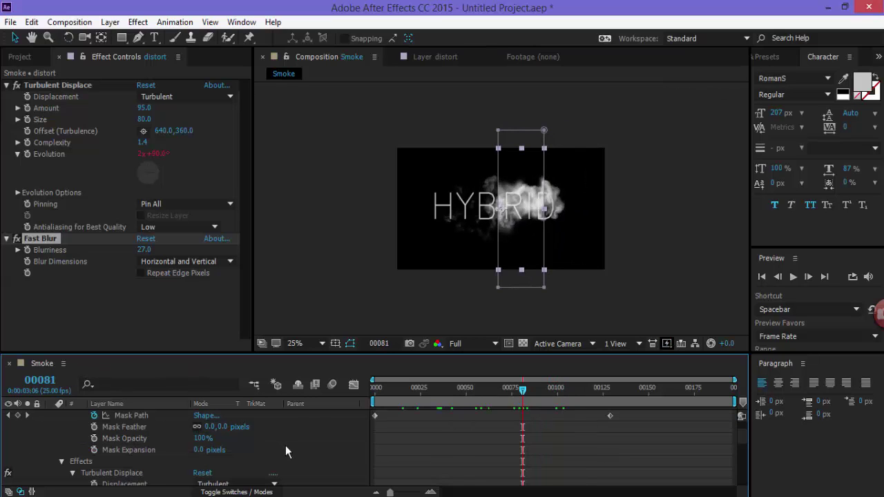
scroll(287, 448, up, 1)
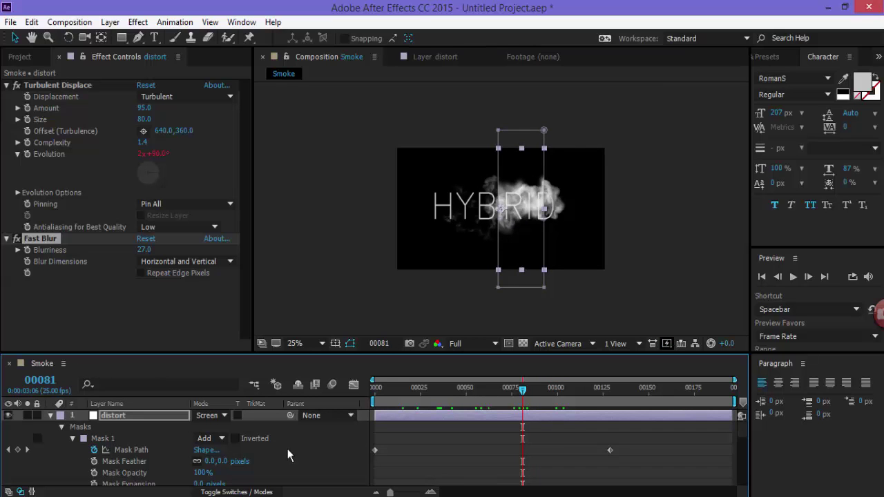
drag(208, 469, 261, 463)
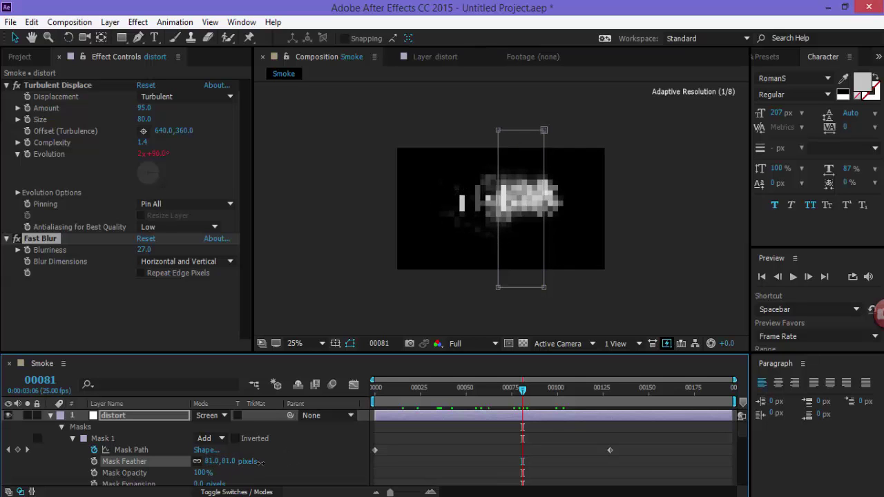
drag(524, 393, 427, 392)
- Set the Linear Wipe Feather on the hybrid text layer to 50 and scrub back to frame 4
scroll(233, 445, down, 10)
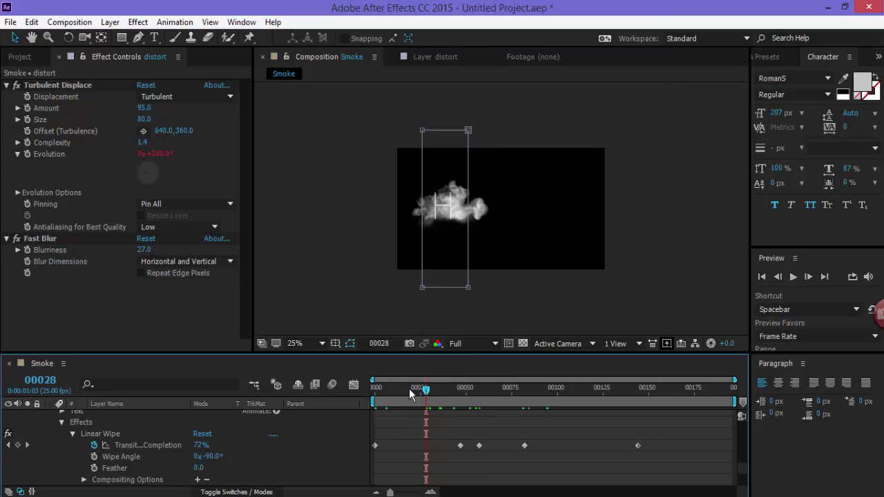
drag(201, 468, 230, 468)
scroll(170, 454, up, 1)
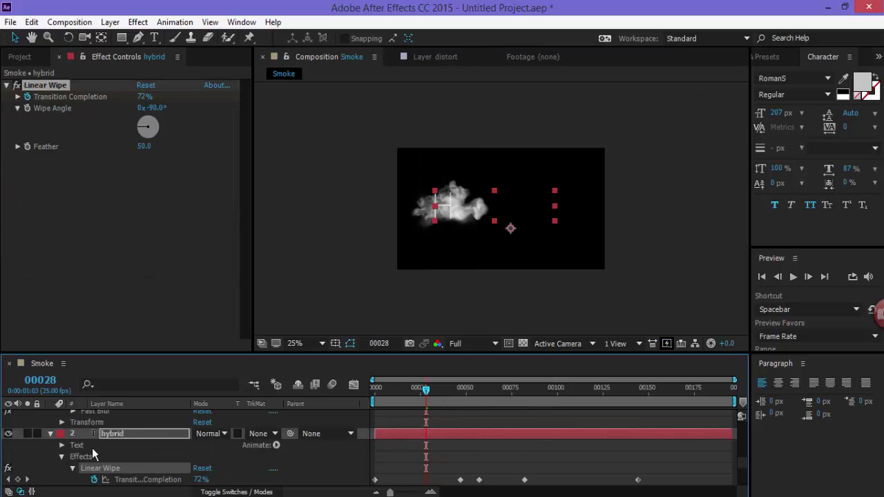
drag(424, 391, 382, 391)
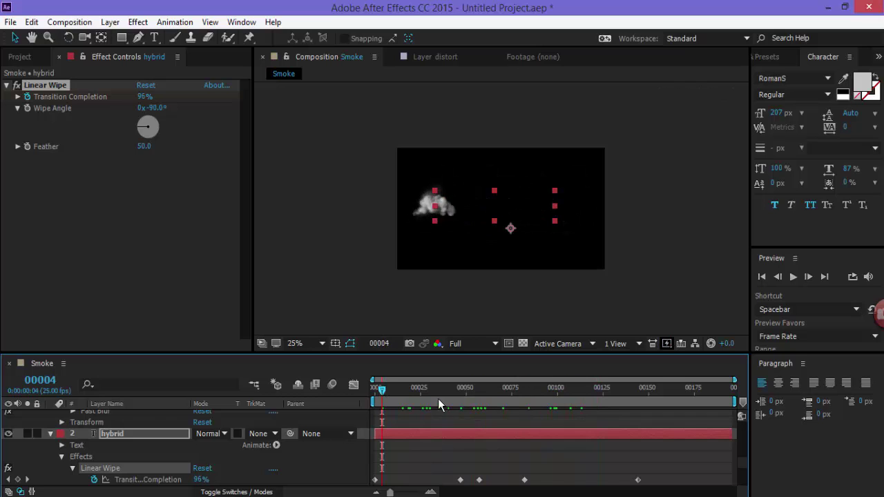
- Collapse the layer properties, pre-compose the distort, hybrid and Smoke.mp4 layers together, and check the result at frame 28
click(51, 433)
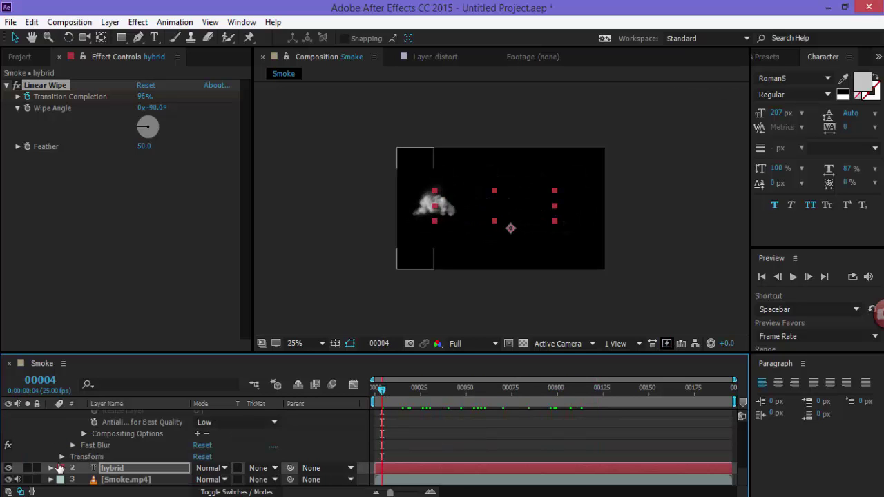
scroll(64, 466, down, 5)
scroll(66, 462, up, 5)
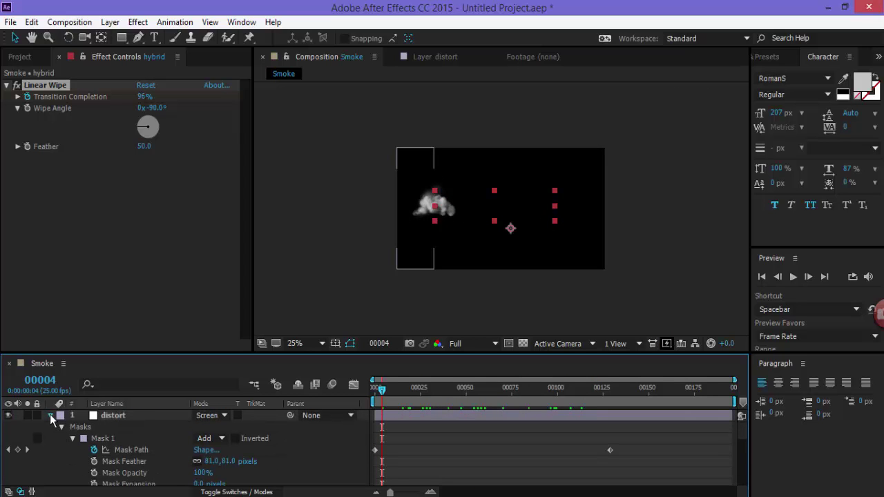
click(50, 415)
click(144, 415)
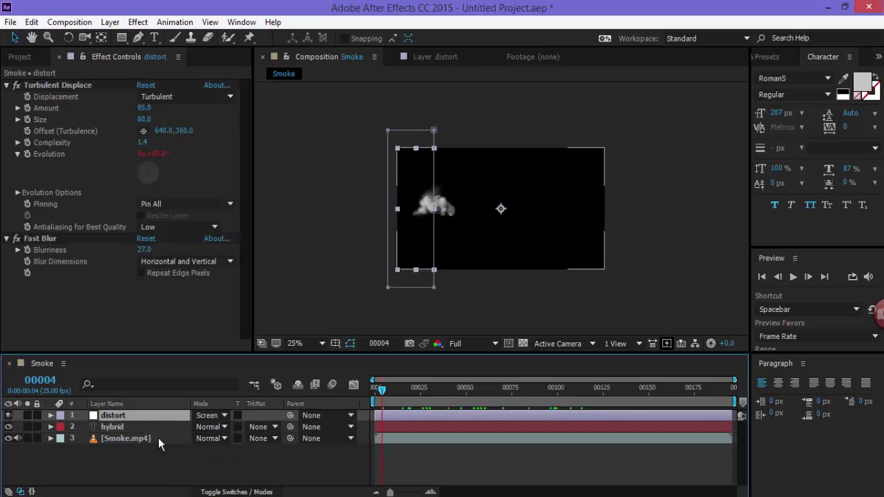
shift+click(168, 438)
right_click(168, 437)
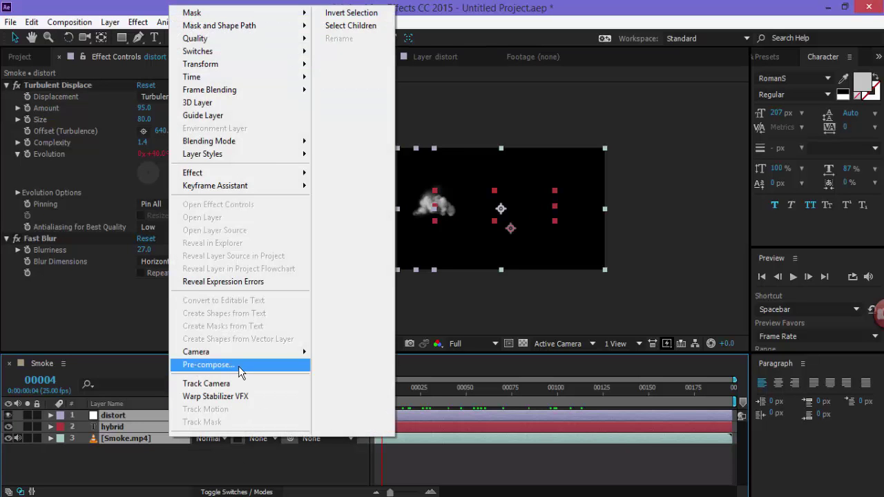
click(207, 365)
click(477, 354)
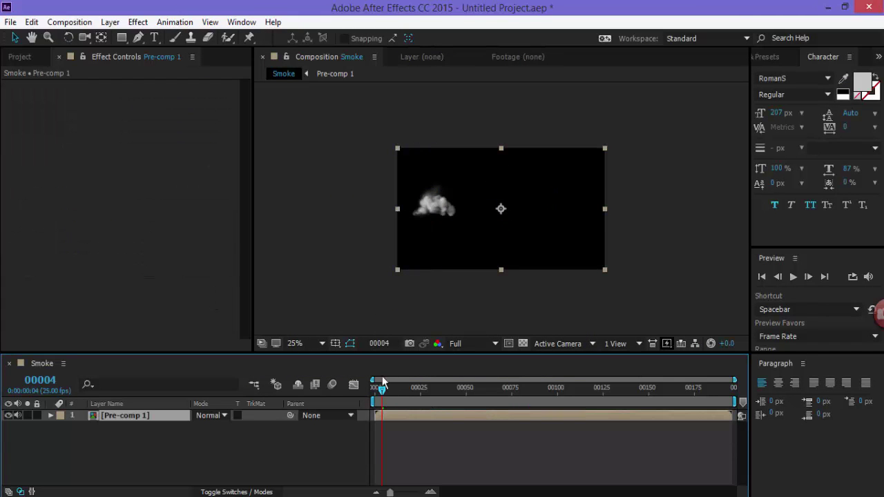
drag(382, 393, 426, 393)
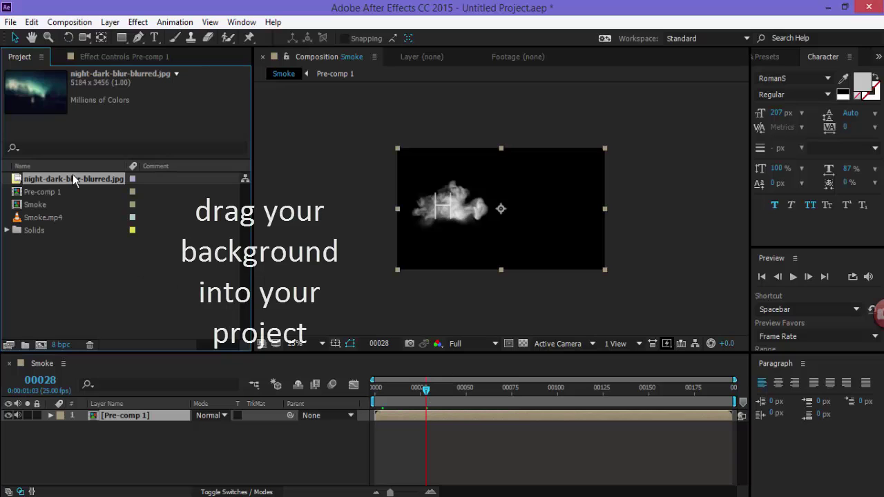
- Add night-dark-blur-blurred.jpg above the pre-comp, set its blending mode to Screen and scrub to frame 119
drag(71, 178, 149, 411)
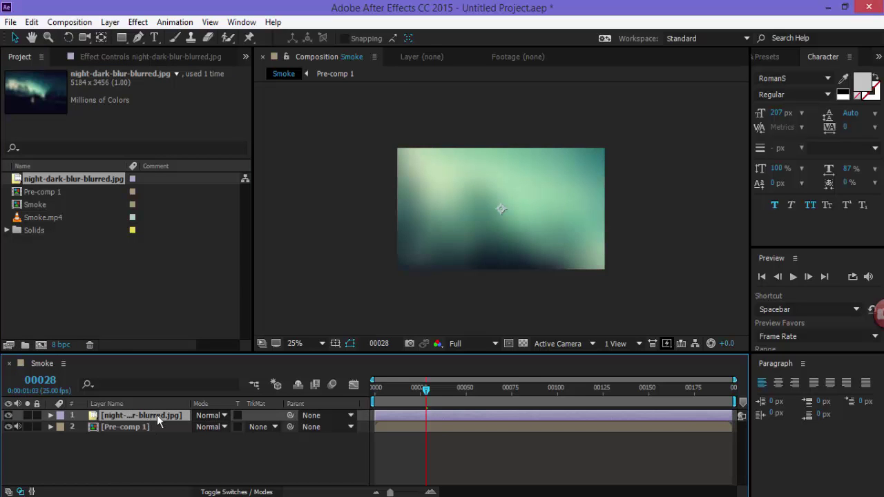
click(223, 416)
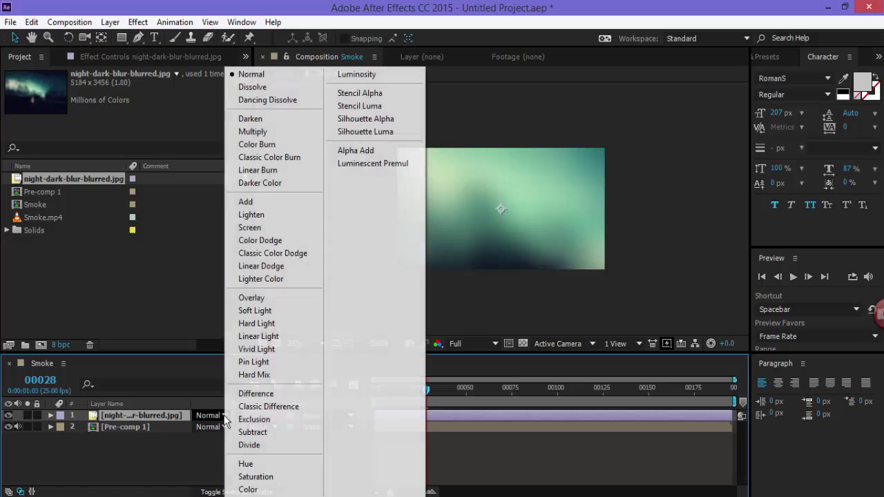
click(283, 228)
drag(426, 392, 592, 395)
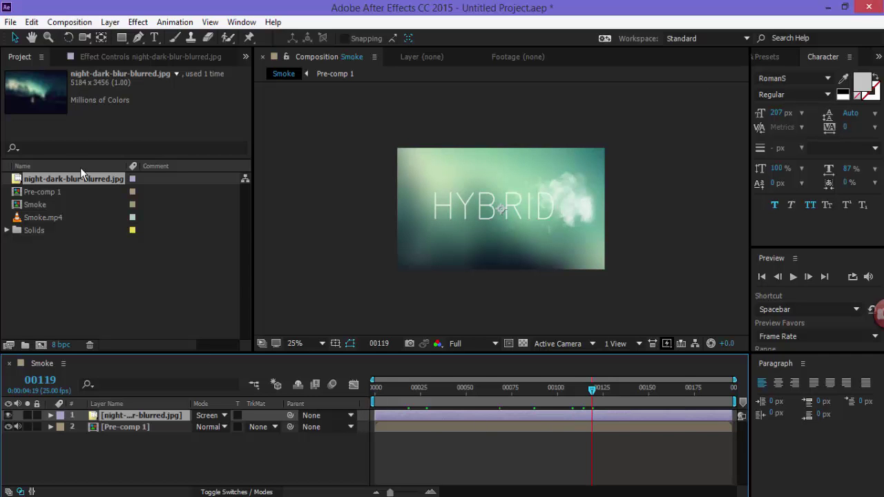
- Send the Smoke composition to Adobe Media Encoder and start encoding smoke.mp4 as H.264 with the Match Source - High bitrate preset
click(72, 23)
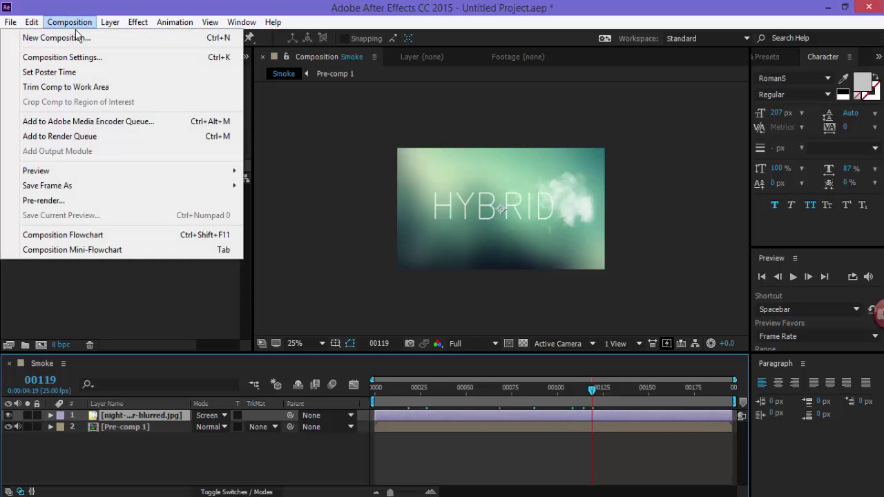
click(109, 123)
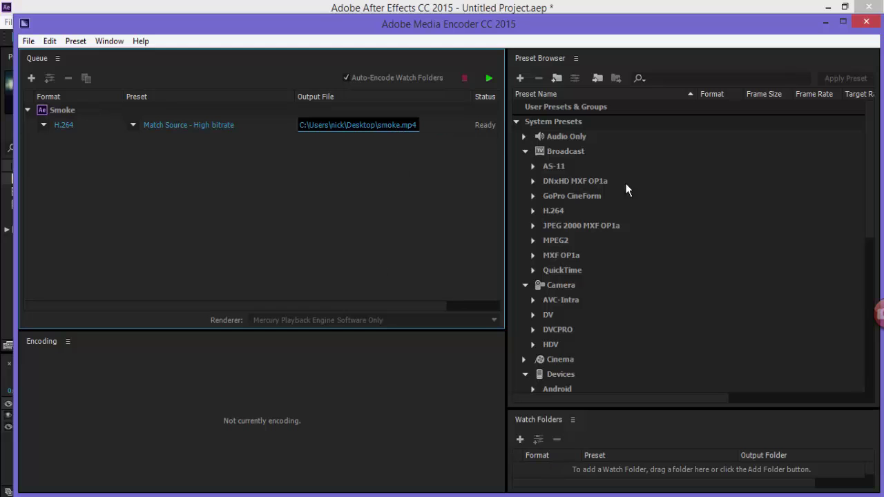
scroll(656, 248, down, 8)
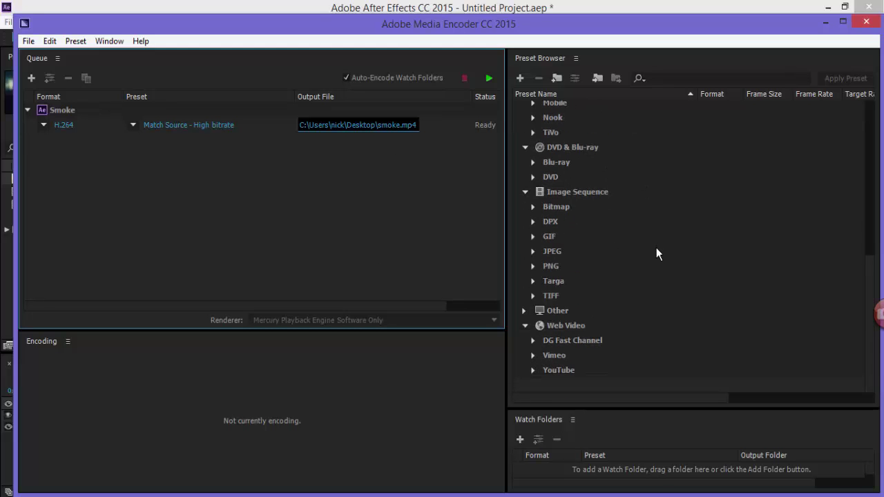
scroll(655, 253, up, 5)
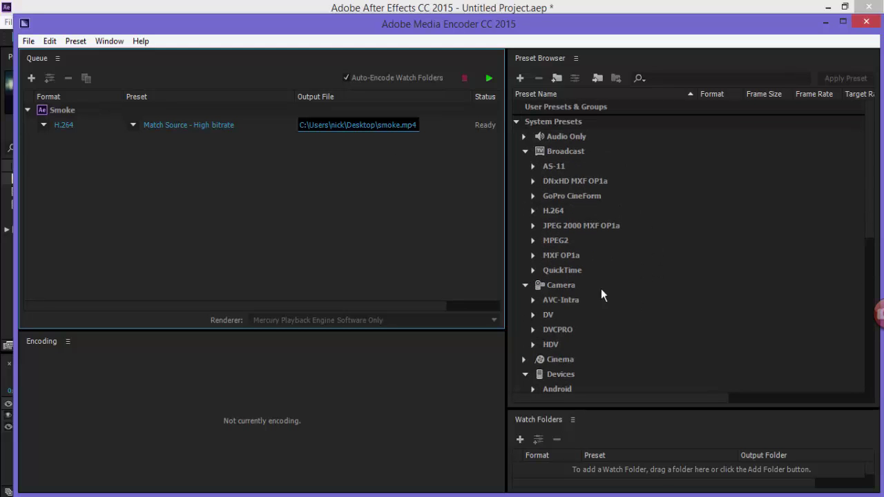
click(489, 79)
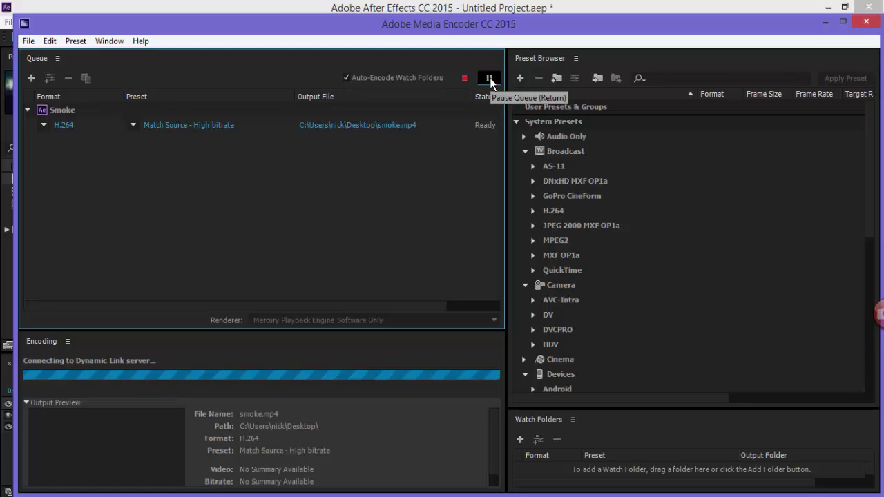